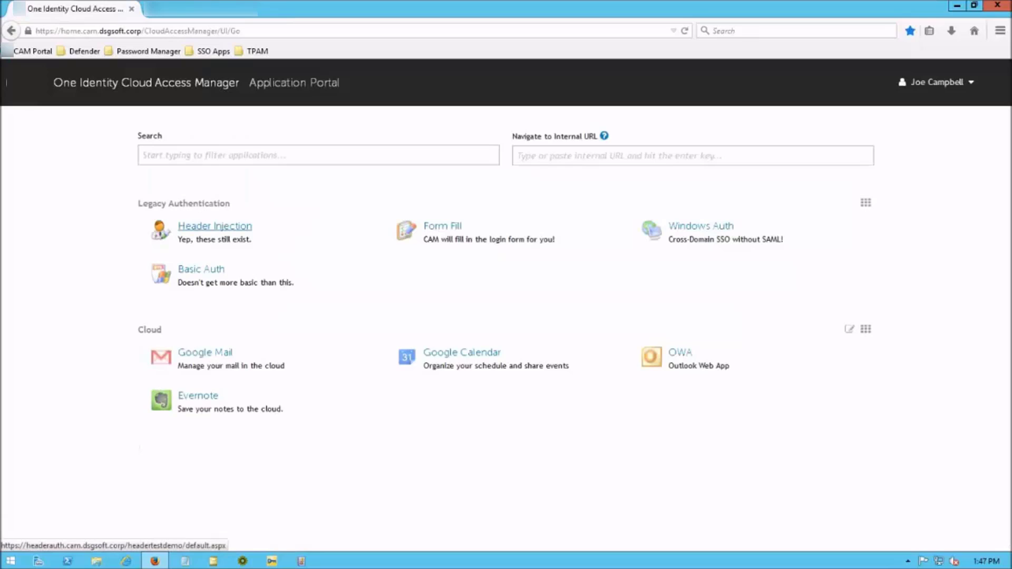
Test sign-on to the Header Injection and Google Mail apps from the portal, closing each
{"action": "left_click", "coordinate": [214, 226]}
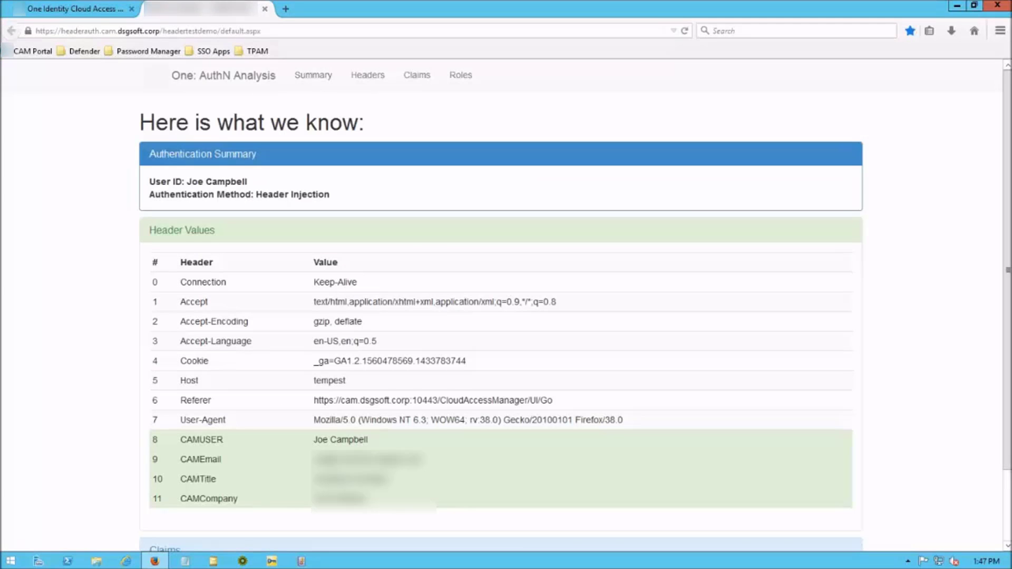
{"action": "left_click", "coordinate": [264, 9]}
{"action": "left_click", "coordinate": [205, 352]}
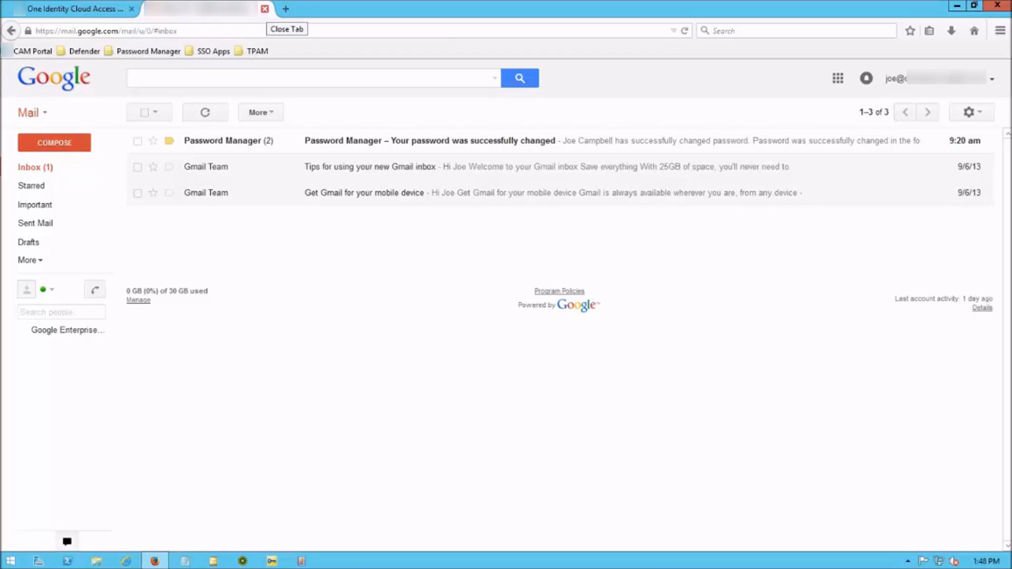
{"action": "left_click", "coordinate": [264, 9]}
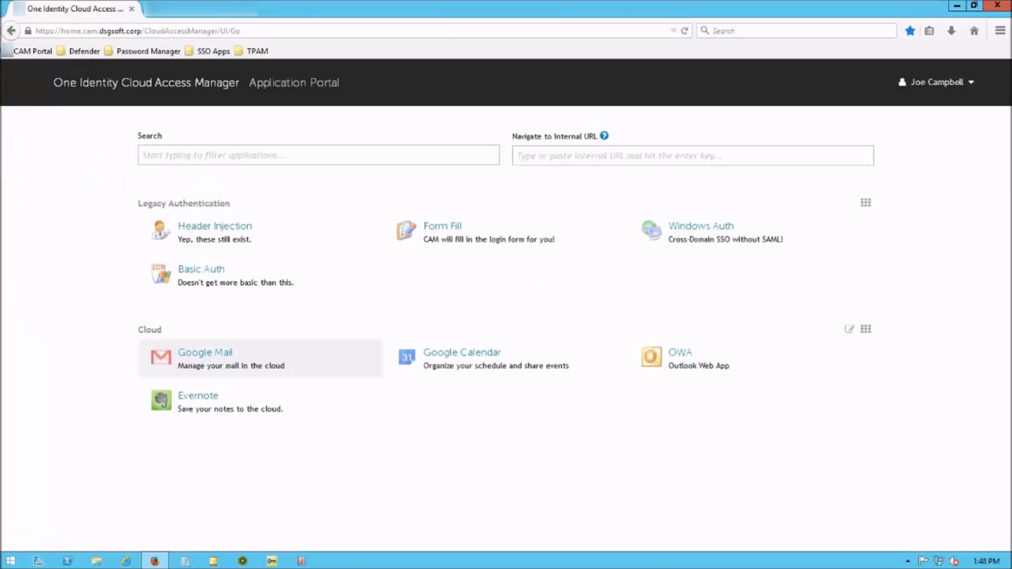
Launch Basic Auth and generate a one-time response code from the Defender software token
{"action": "left_click", "coordinate": [201, 270]}
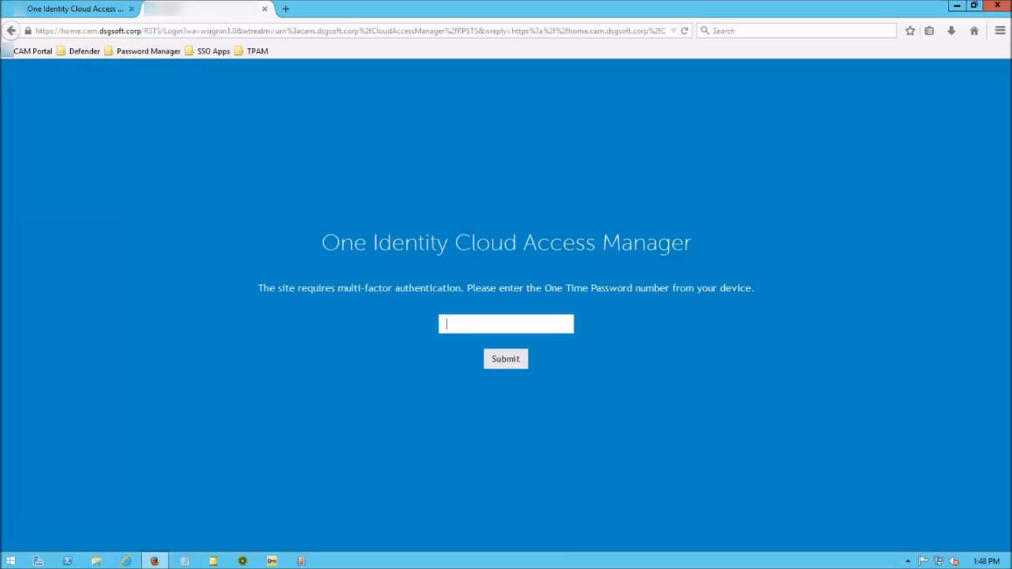
{"action": "left_click", "coordinate": [272, 560]}
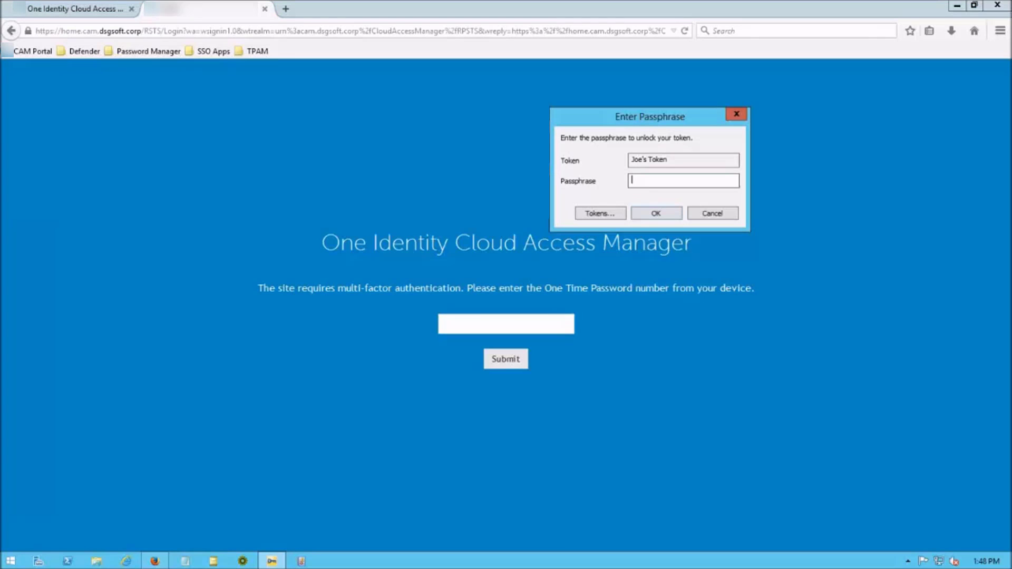
{"action": "type", "text": "*****"}
{"action": "key", "text": "Return"}
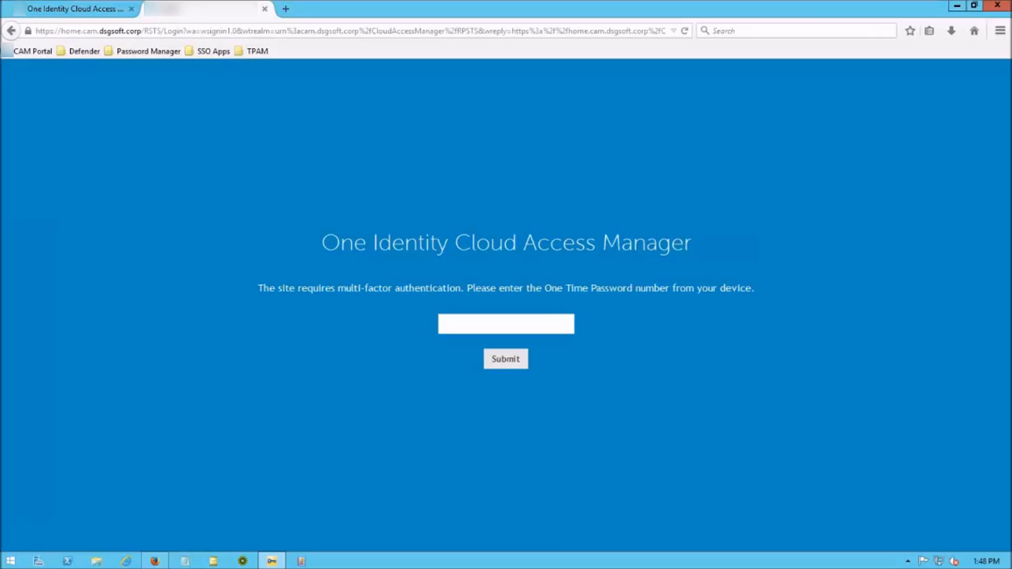
{"action": "left_click", "coordinate": [146, 410]}
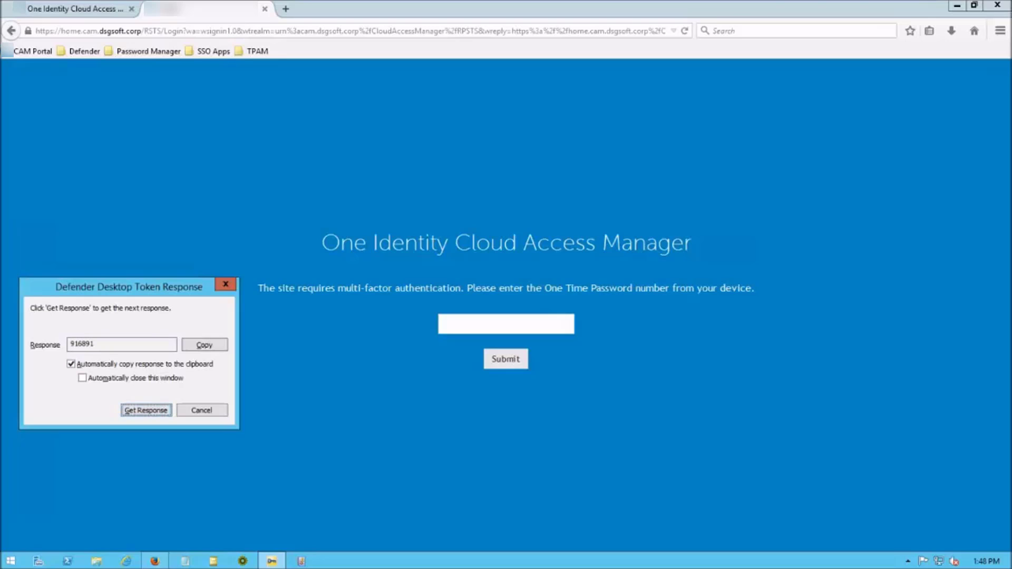
Paste the generated code into the one-time password field and submit it
{"action": "left_click", "coordinate": [506, 324]}
{"action": "right_click", "coordinate": [467, 324]}
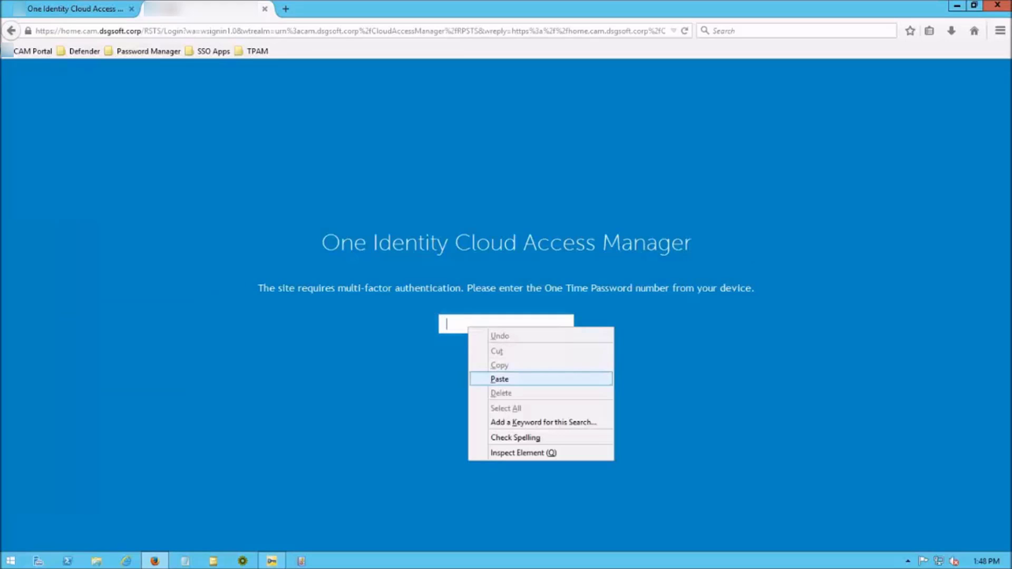
{"action": "left_click", "coordinate": [490, 378]}
{"action": "key", "text": "Return"}
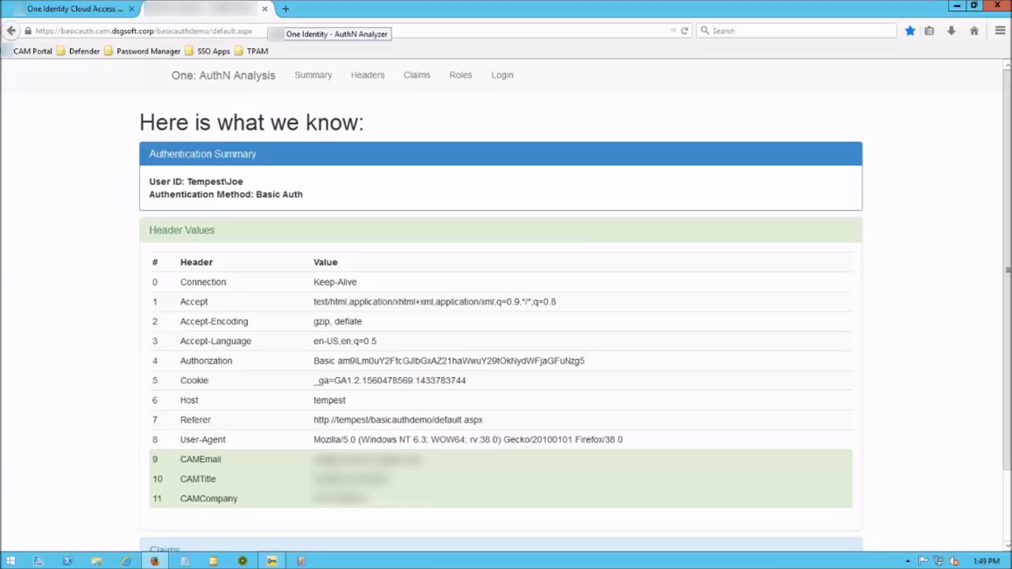
Relaunch Basic Auth so its page shows filled CAMEmail, CAMTitle and CAMCompany headers
{"action": "left_click", "coordinate": [265, 8]}
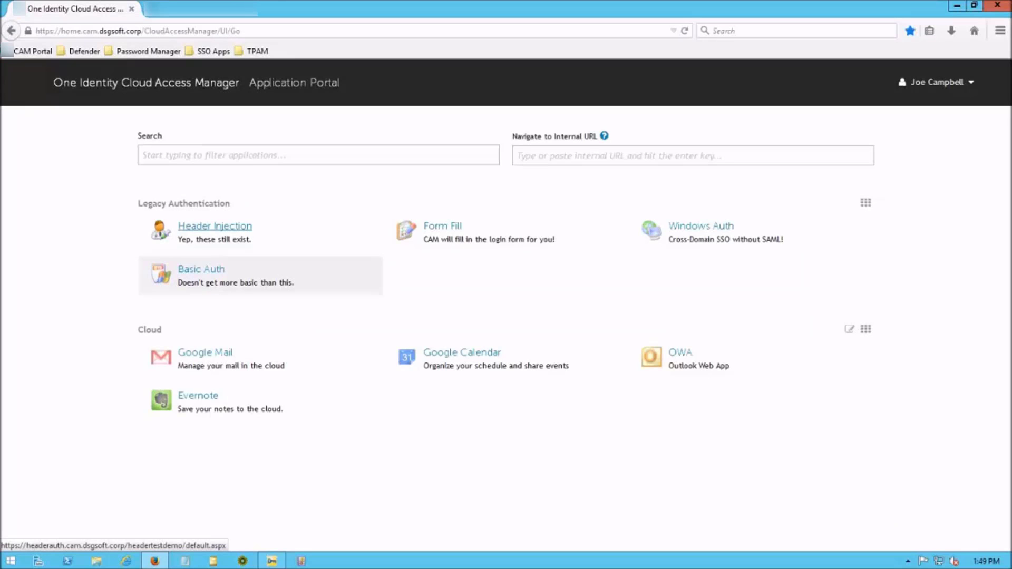
{"action": "left_click", "coordinate": [201, 269]}
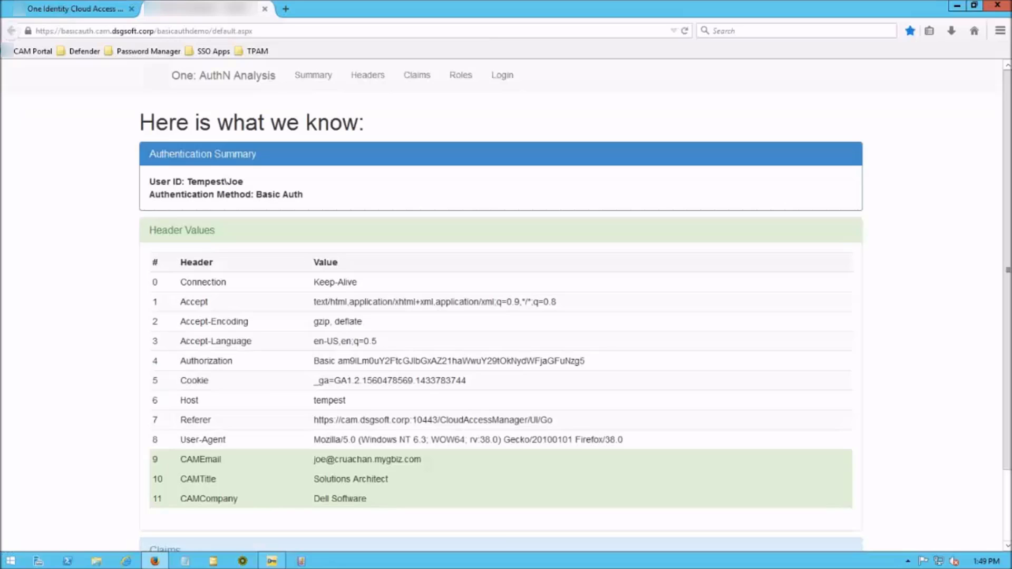
Restart Firefox, sign in as the test user, and open Header Injection to see the OTP prompt
{"action": "left_click", "coordinate": [997, 5]}
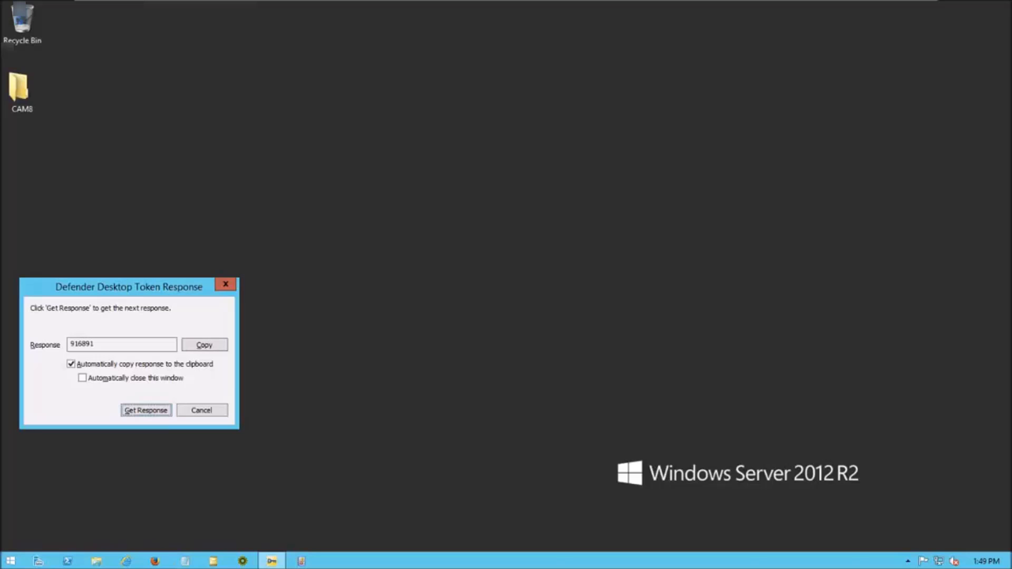
{"action": "left_click", "coordinate": [155, 560]}
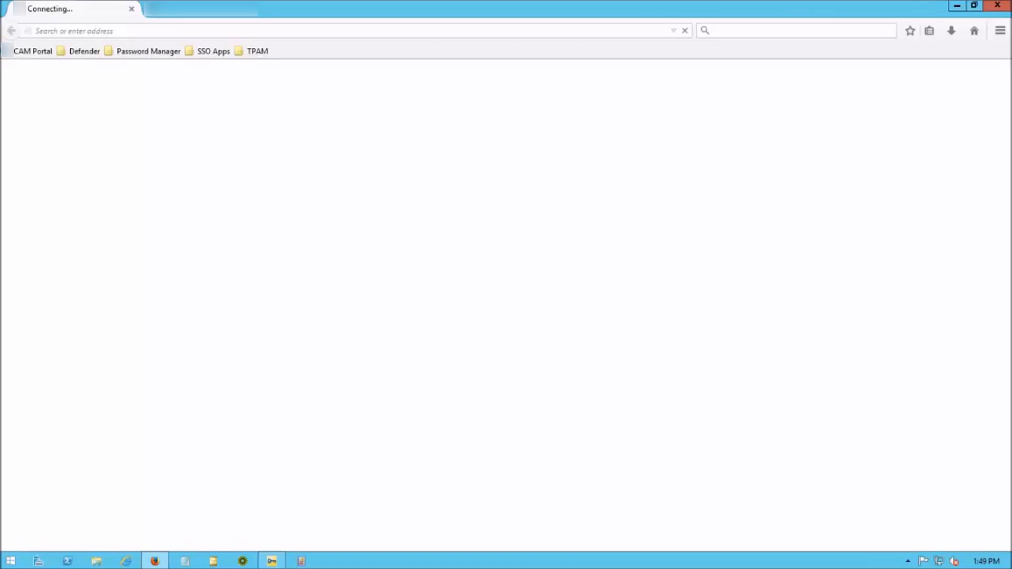
{"action": "type", "text": "joe"}
{"action": "key", "text": "Tab"}
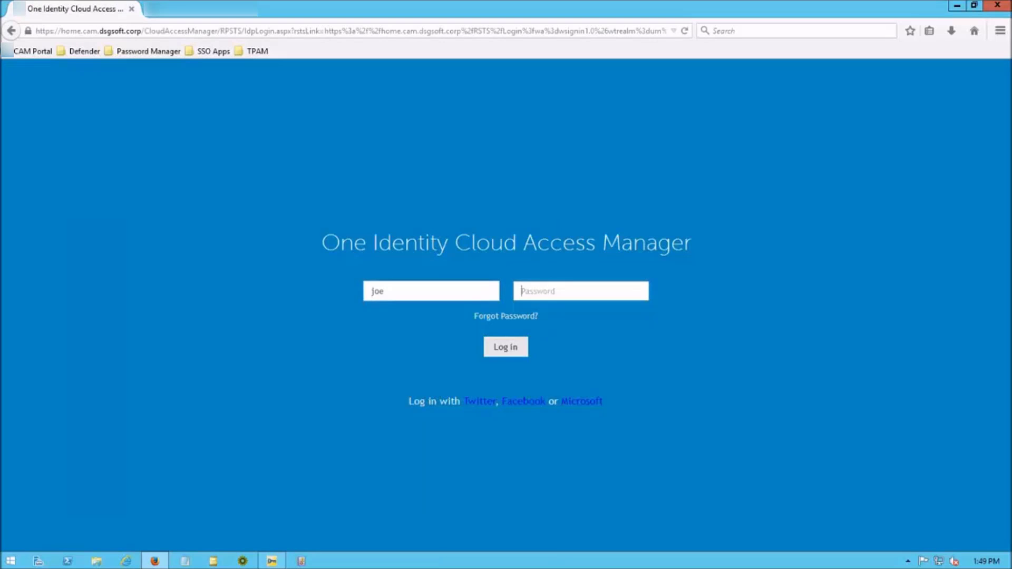
{"action": "type", "text": "**********"}
{"action": "key", "text": "Return"}
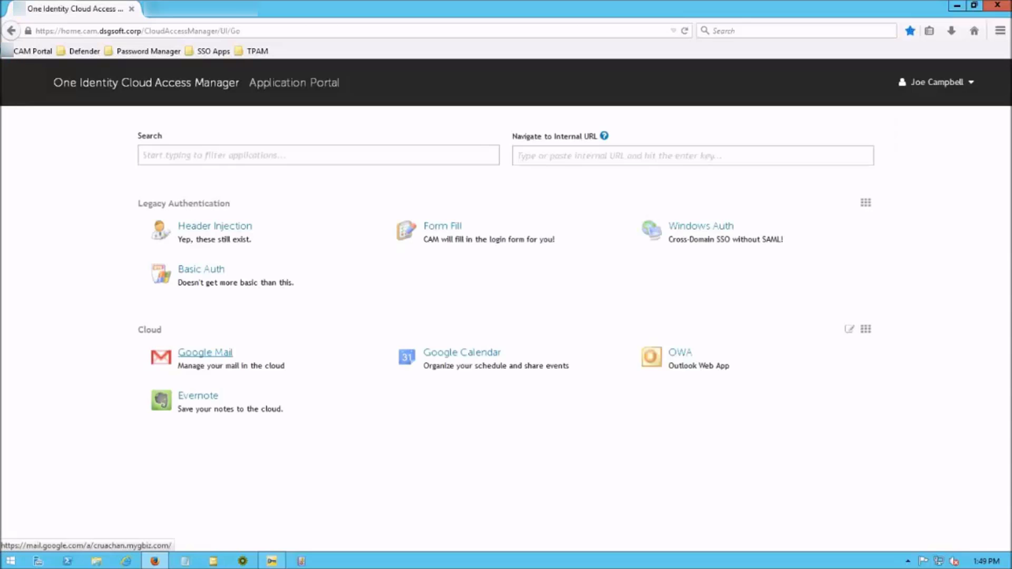
{"action": "left_click", "coordinate": [214, 226]}
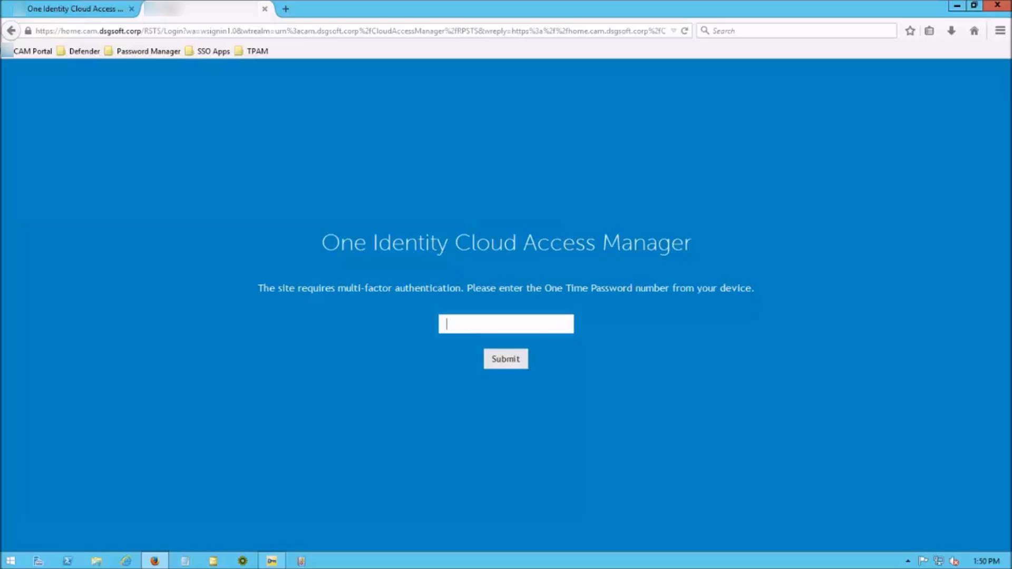
Sign in to the admin console in Internet Explorer as admin and open Externalized Access Control settings
{"action": "left_click", "coordinate": [997, 5]}
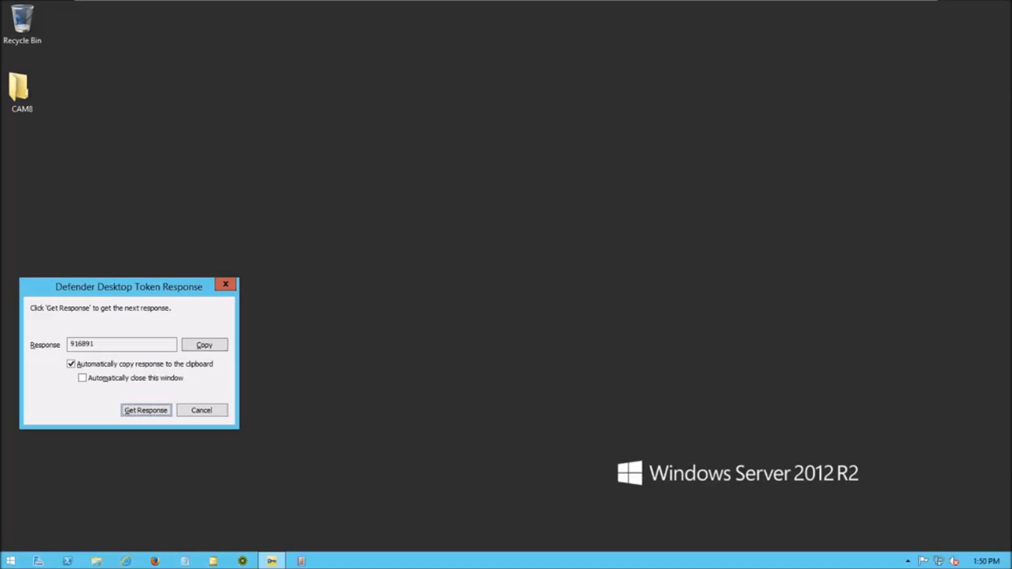
{"action": "left_click", "coordinate": [126, 560]}
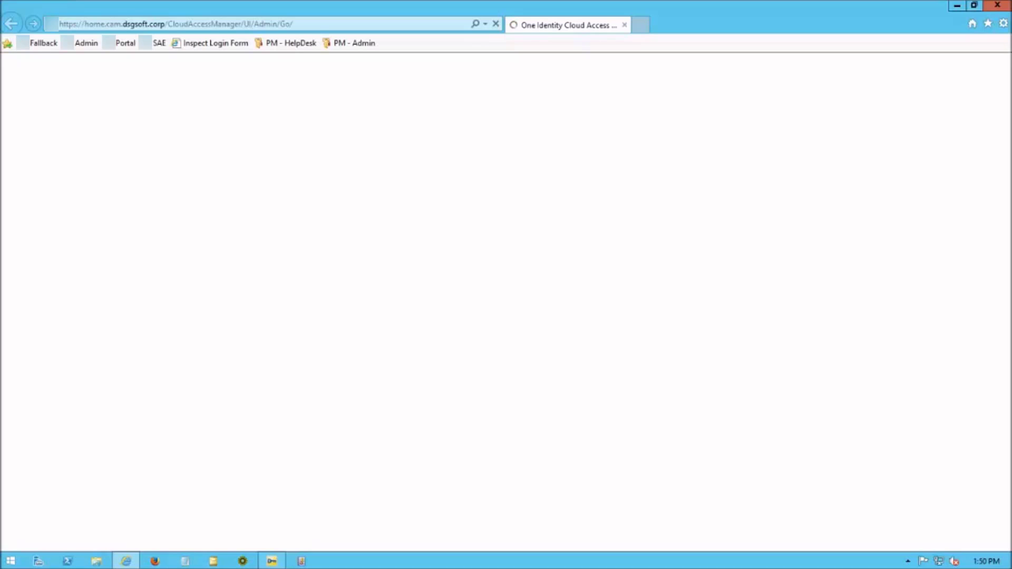
{"action": "type", "text": "admin"}
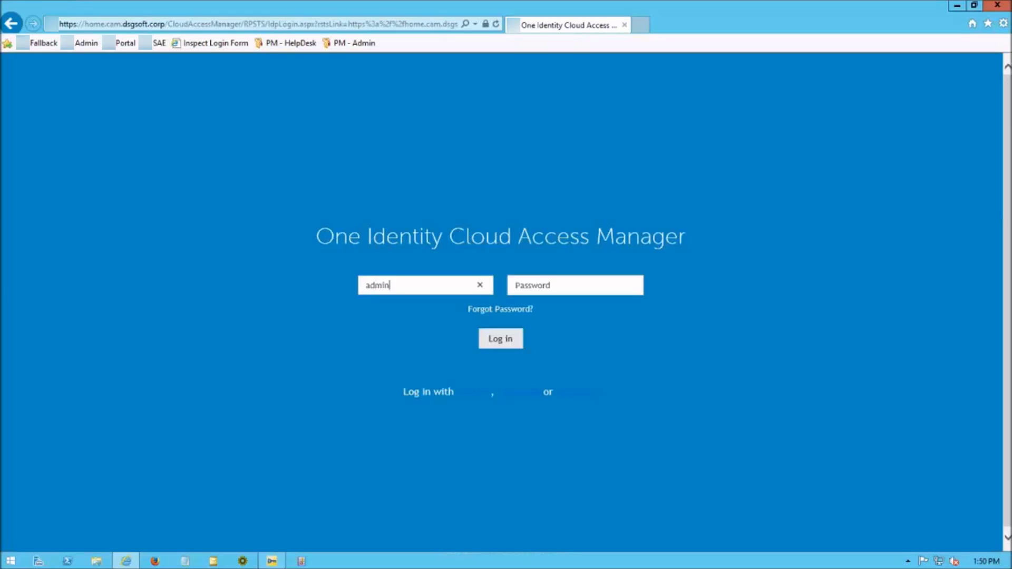
{"action": "key", "text": "Tab"}
{"action": "type", "text": "•••••••••"}
{"action": "key", "text": "Return"}
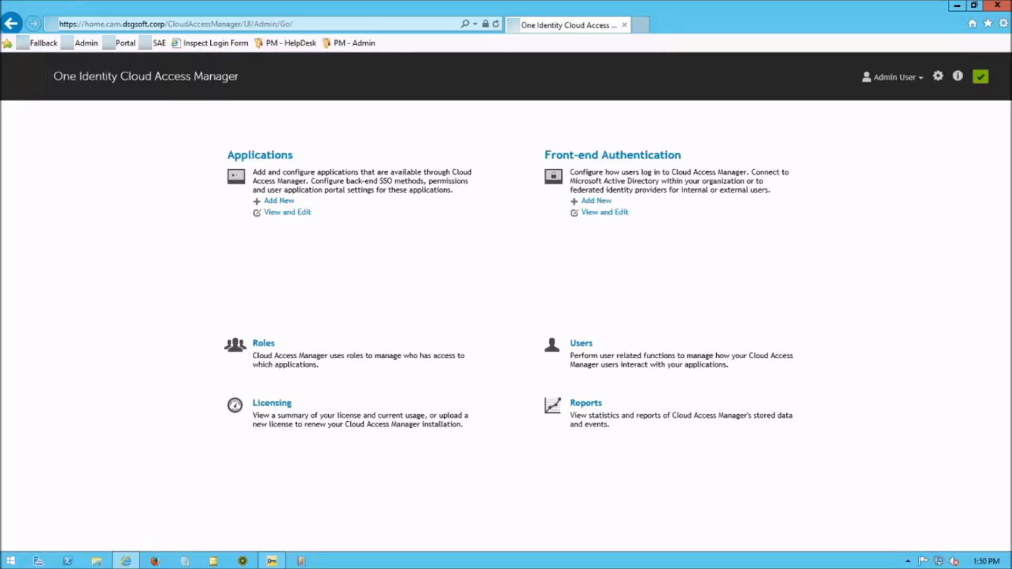
{"action": "left_click", "coordinate": [937, 75]}
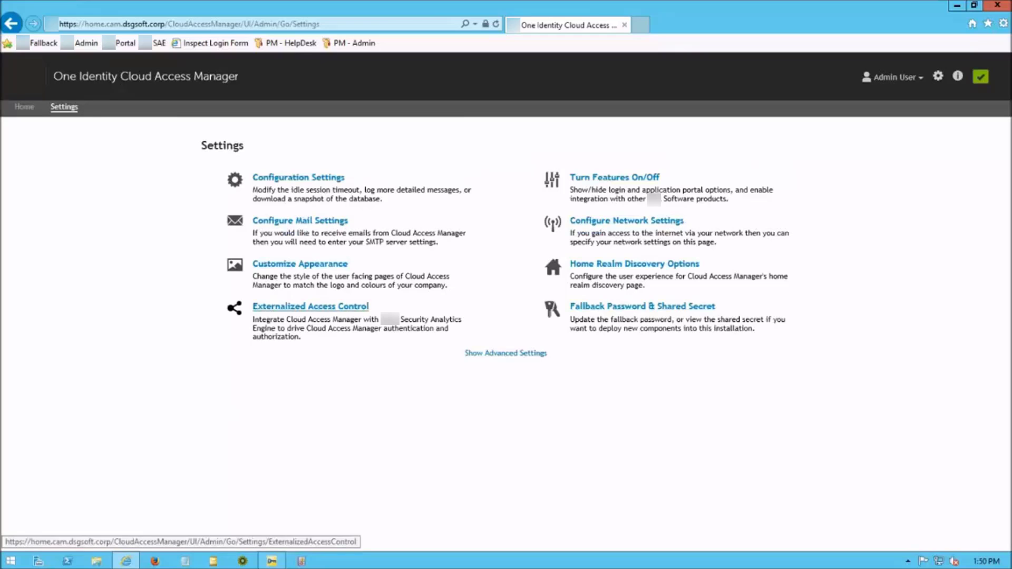
{"action": "left_click", "coordinate": [310, 306]}
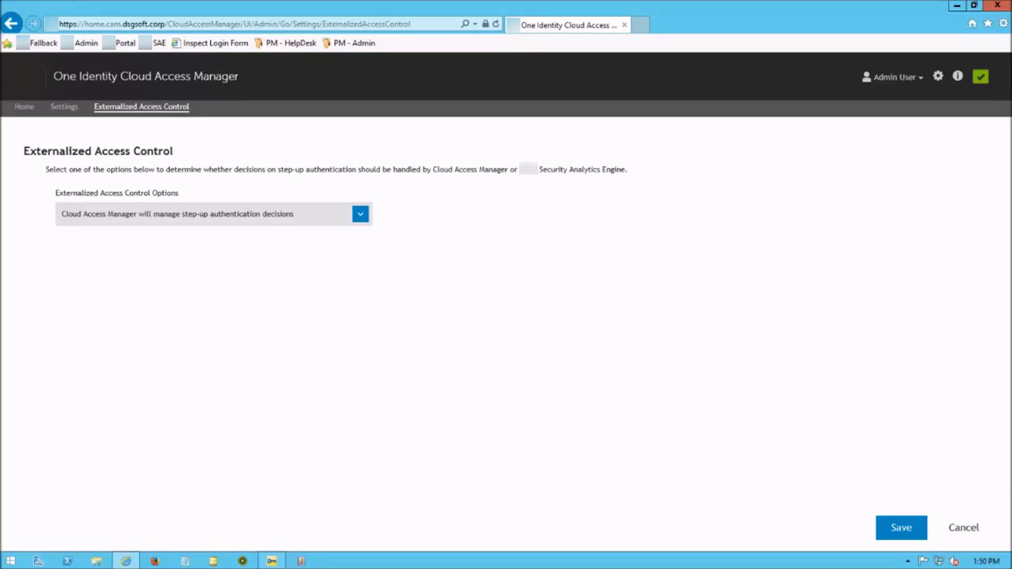
Hand step-up decisions to Security Analytics Engine, keep High Risk at Deny Access, and save
{"action": "left_click", "coordinate": [360, 213]}
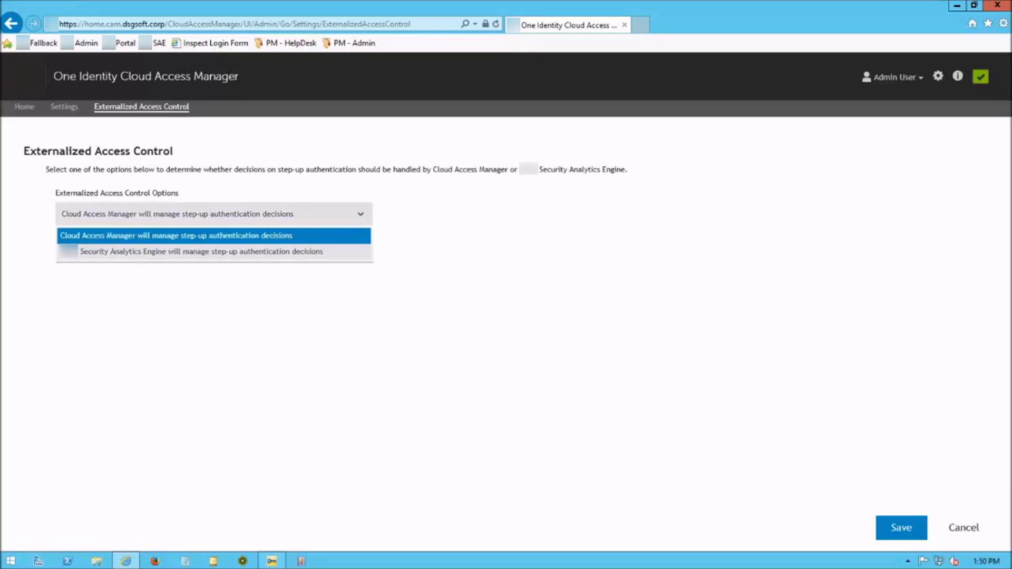
{"action": "key", "text": "Down"}
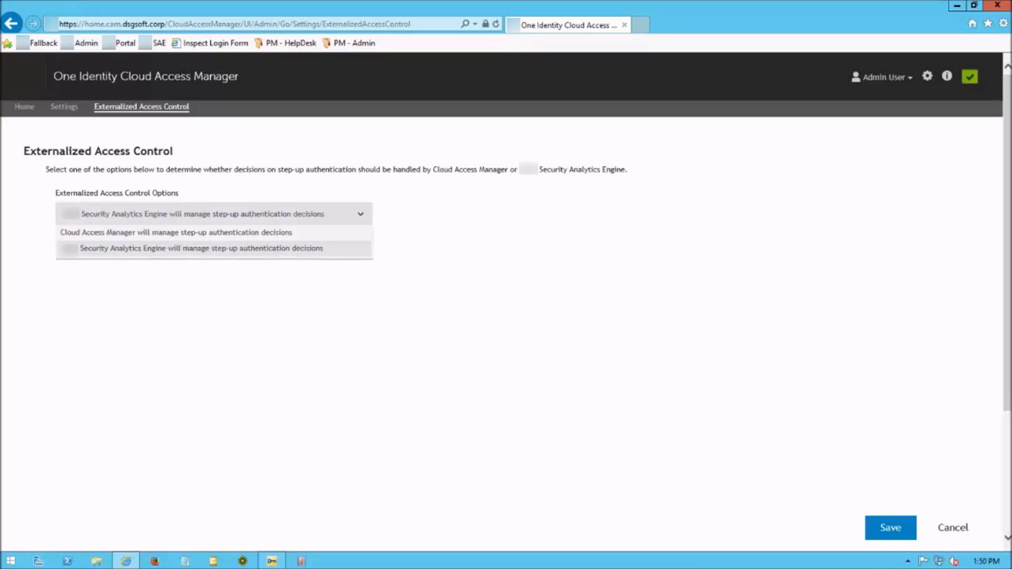
{"action": "key", "text": "Return"}
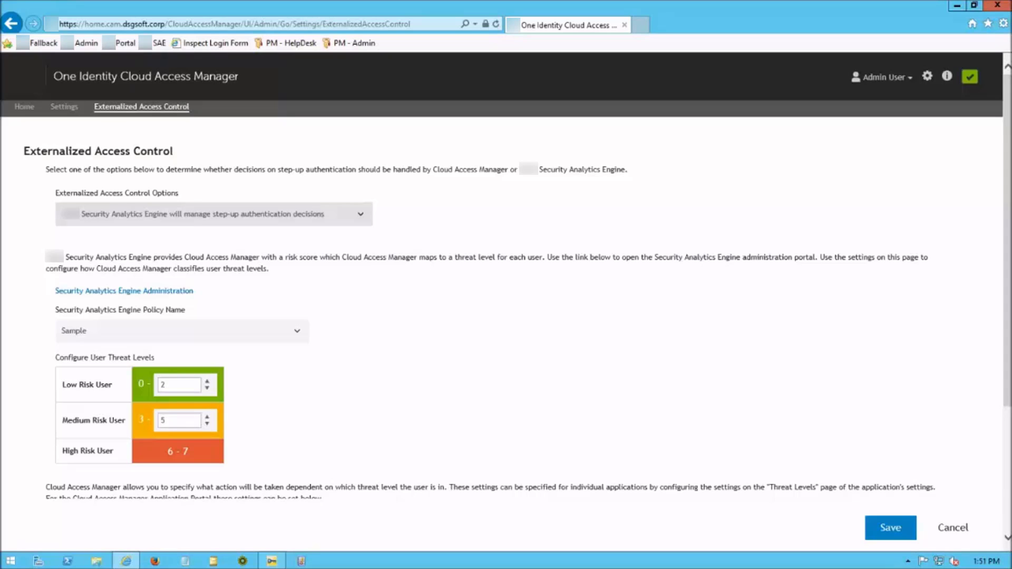
{"action": "scroll", "coordinate": [506, 317], "scroll_direction": "down", "scroll_amount": 3}
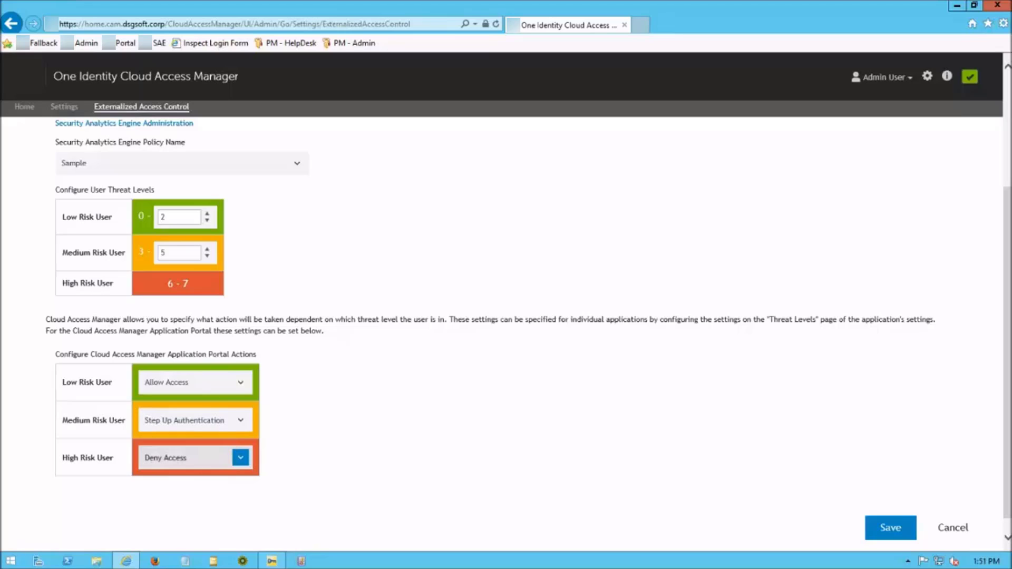
{"action": "left_click", "coordinate": [189, 457]}
{"action": "left_click", "coordinate": [190, 457]}
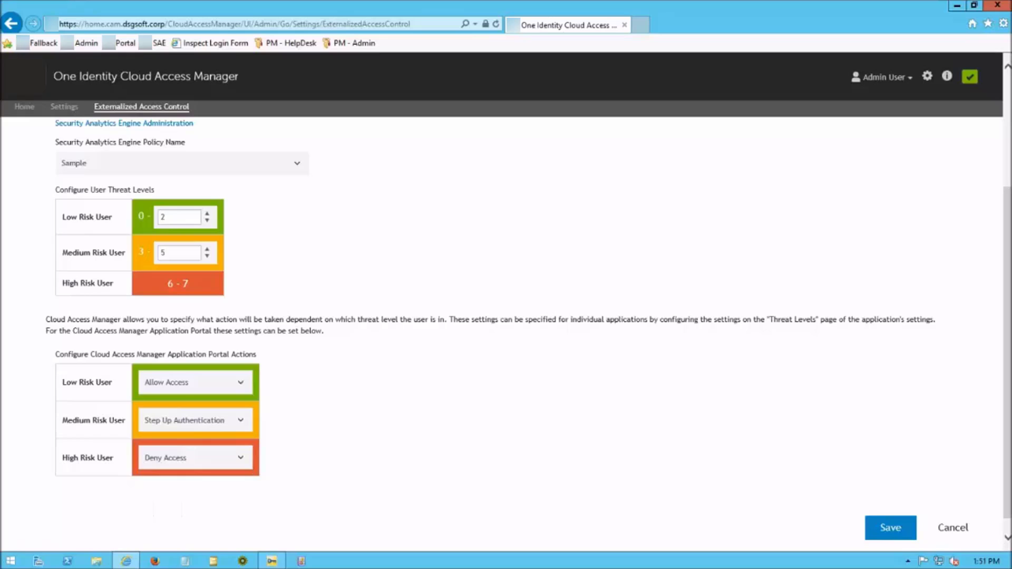
{"action": "left_click", "coordinate": [890, 528]}
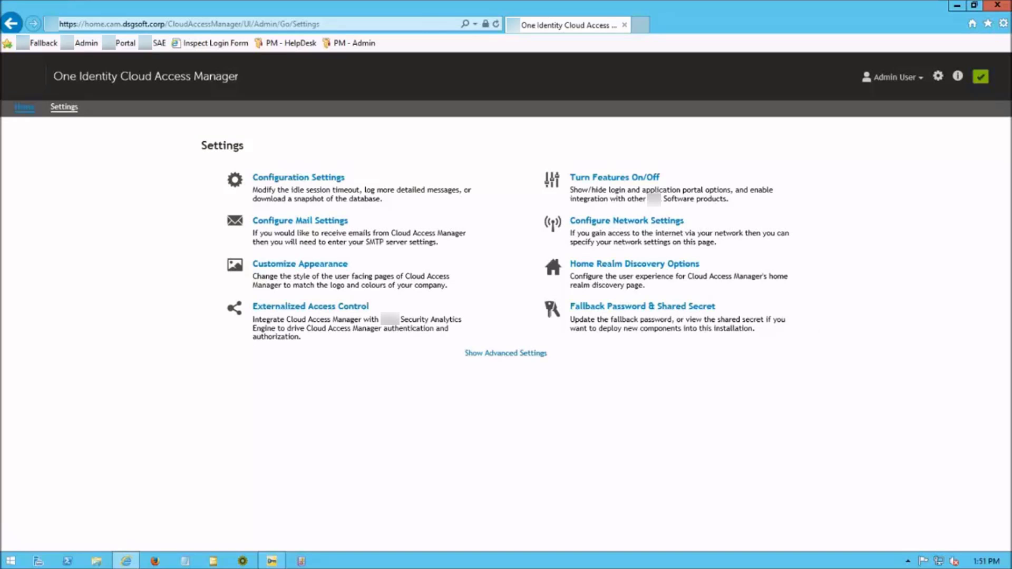
Open the Basic Auth application for editing from the Applications list
{"action": "left_click", "coordinate": [25, 106]}
{"action": "left_click", "coordinate": [288, 212]}
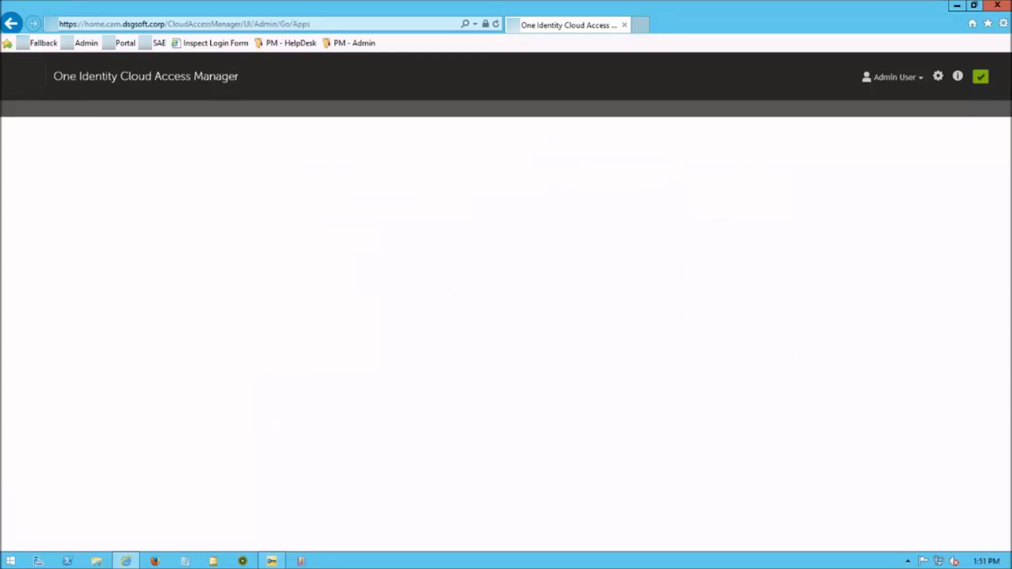
{"action": "left_click", "coordinate": [388, 159]}
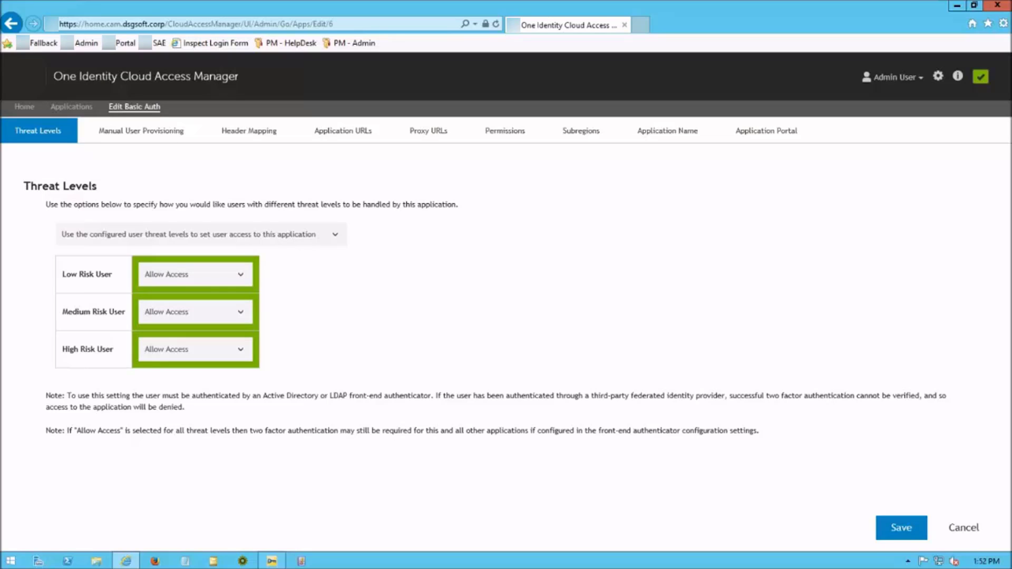
Set High Risk to Deny Access and Medium Risk to Step Up Authentication, then save
{"action": "left_click", "coordinate": [195, 349]}
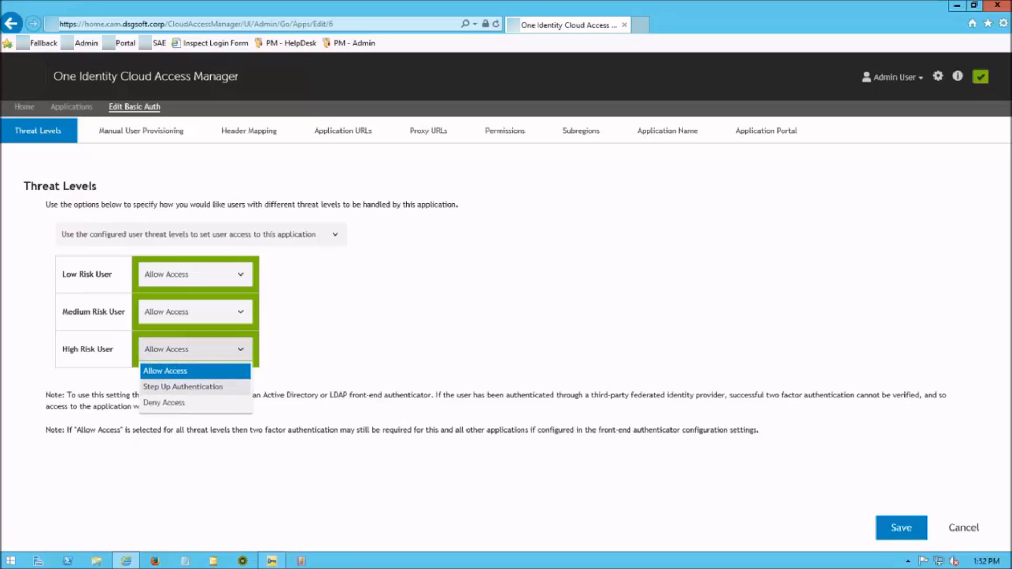
{"action": "left_click", "coordinate": [163, 404]}
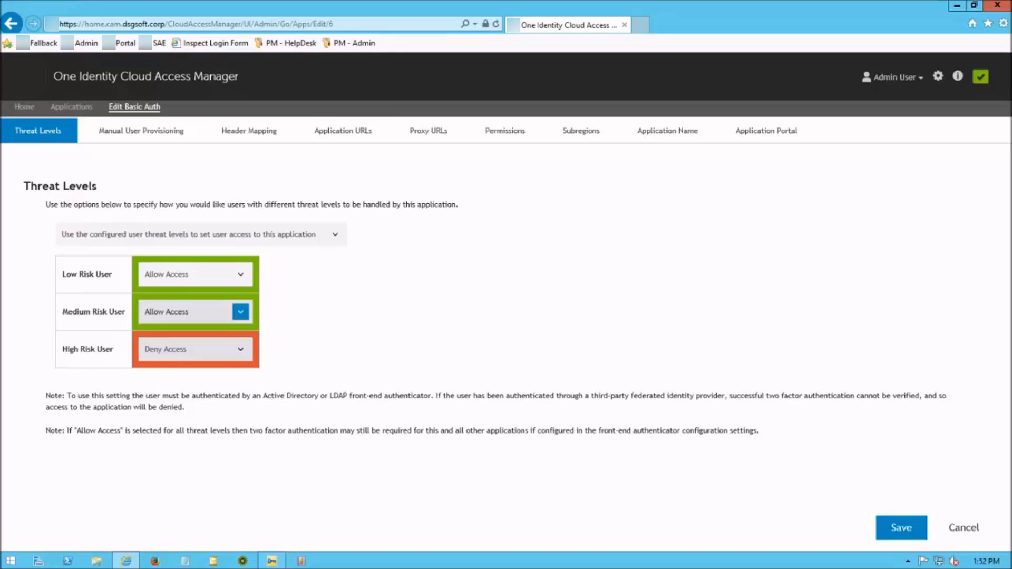
{"action": "left_click", "coordinate": [195, 311]}
{"action": "left_click", "coordinate": [174, 351]}
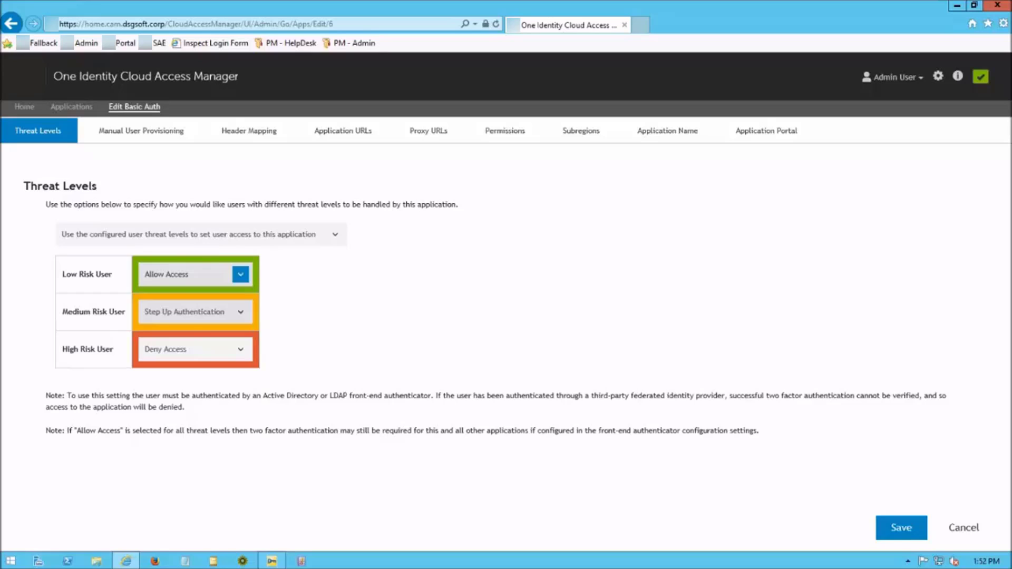
{"action": "left_click", "coordinate": [194, 312]}
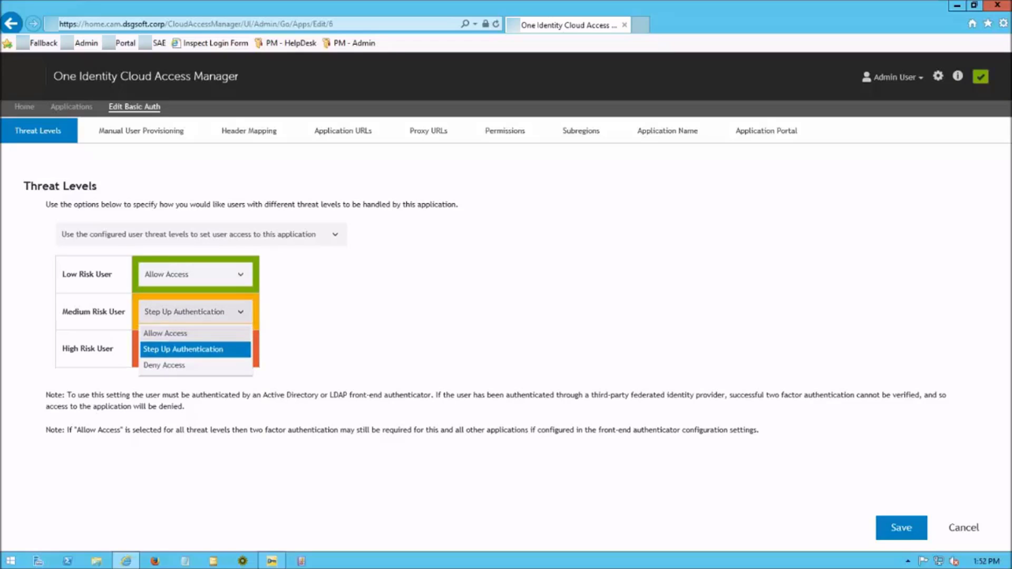
{"action": "left_click", "coordinate": [169, 364]}
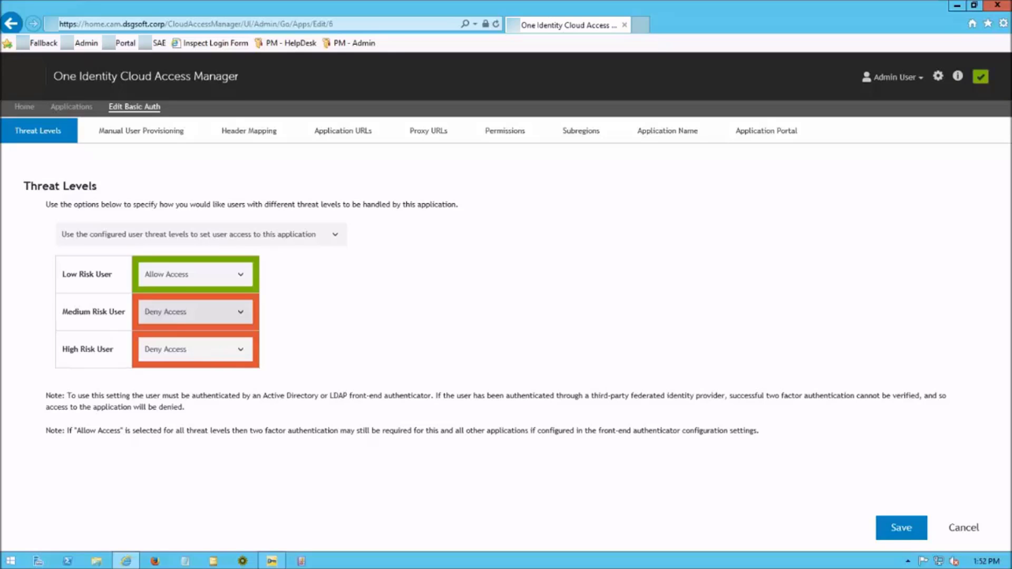
{"action": "left_click", "coordinate": [196, 312]}
{"action": "left_click", "coordinate": [183, 349]}
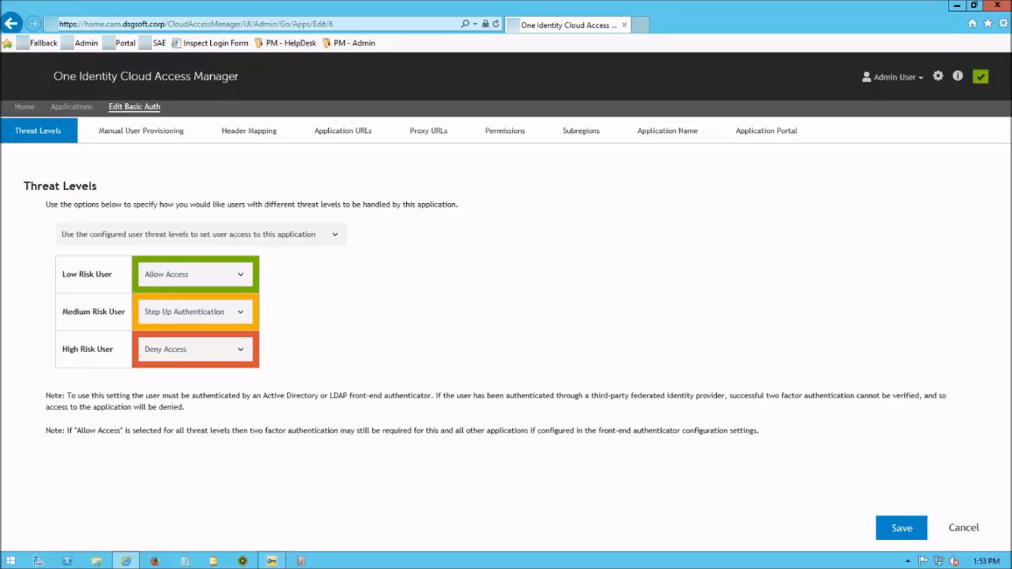
{"action": "left_click", "coordinate": [901, 528]}
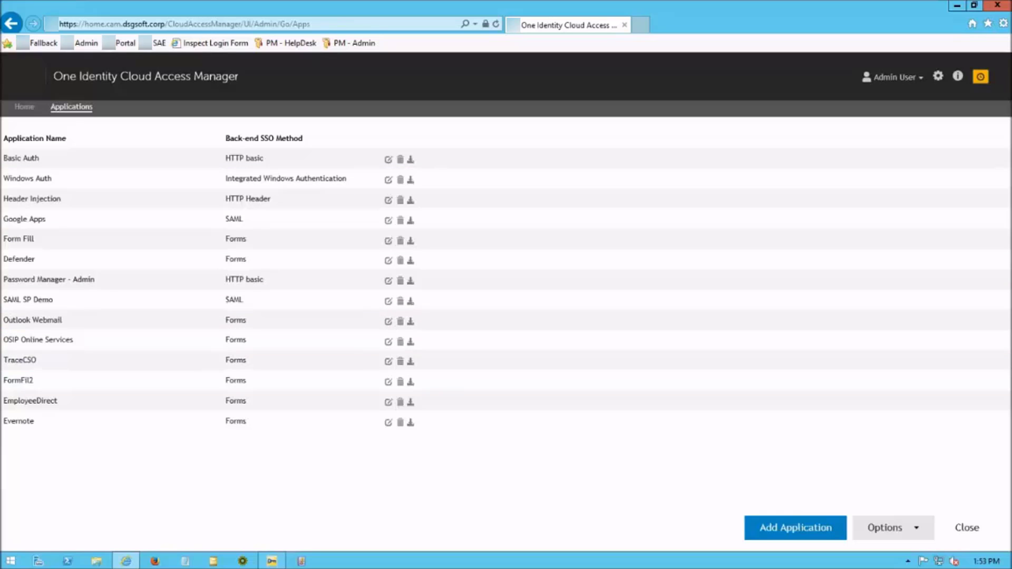
Minimize the admin browser, sign in to the portal in Firefox as the test user, and launch Basic Auth
{"action": "left_click", "coordinate": [956, 5]}
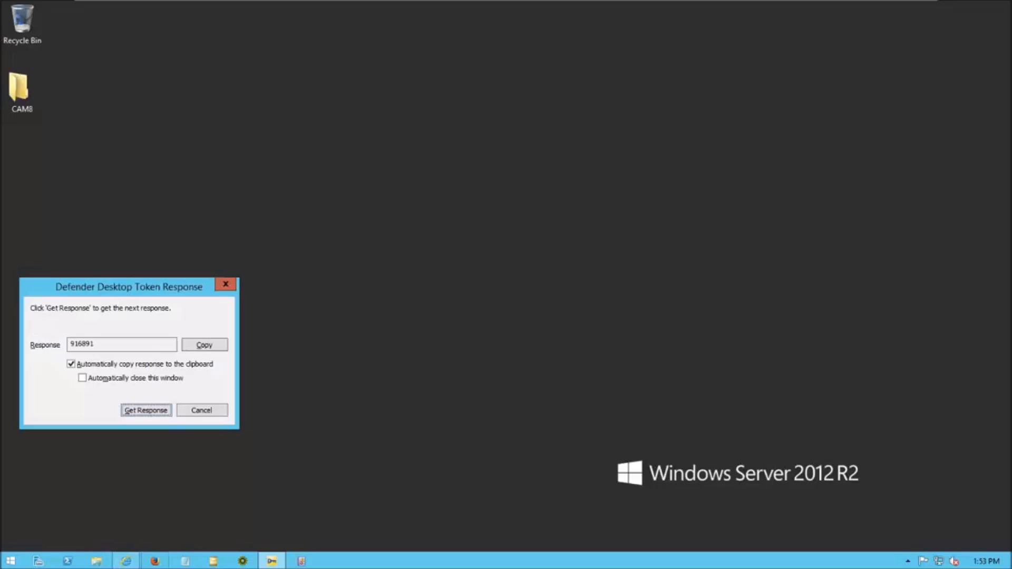
{"action": "left_click", "coordinate": [155, 561]}
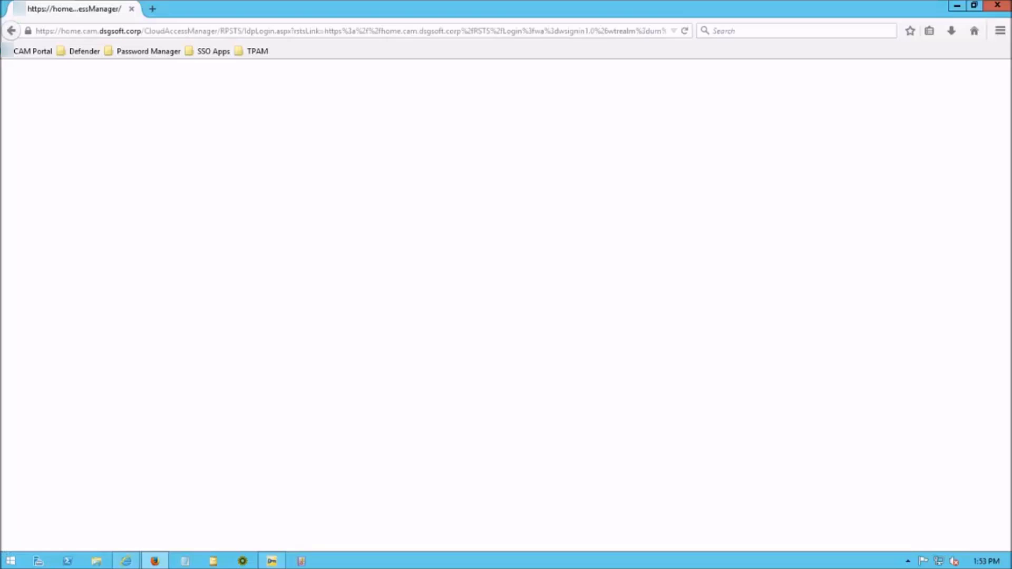
{"action": "type", "text": "joe"}
{"action": "key", "text": "Tab"}
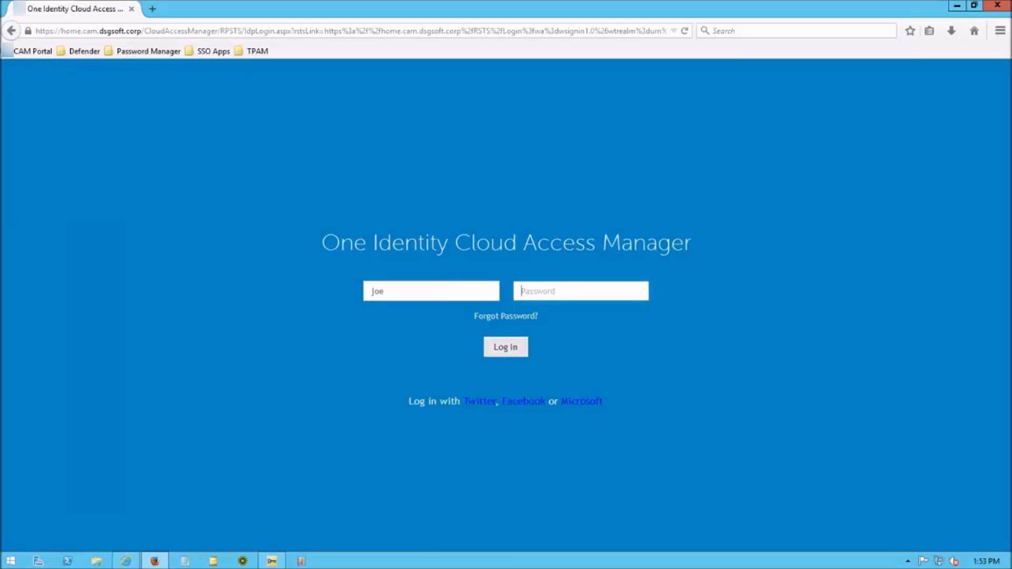
{"action": "type", "text": "Password1"}
{"action": "key", "text": "Return"}
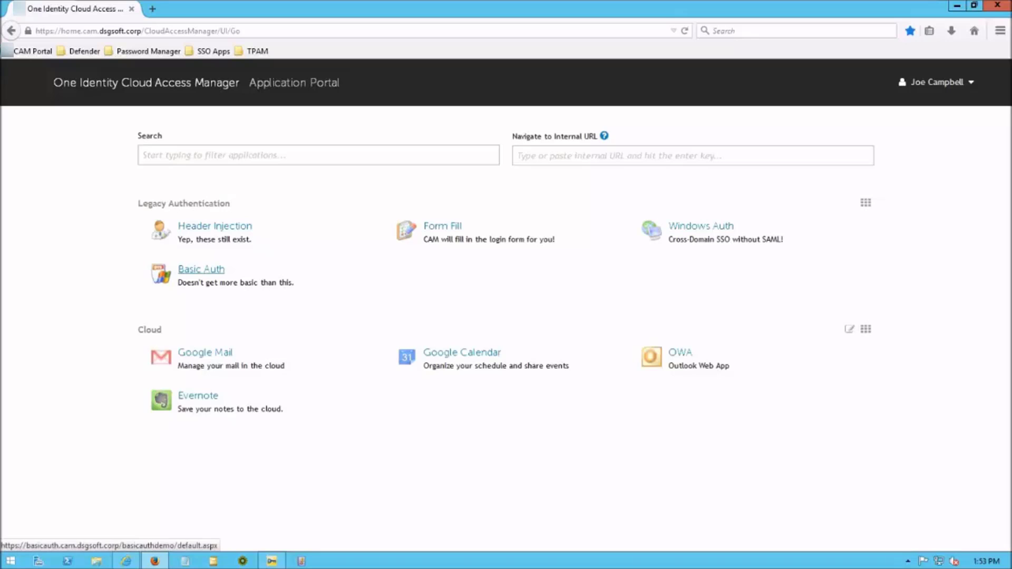
{"action": "left_click", "coordinate": [201, 270]}
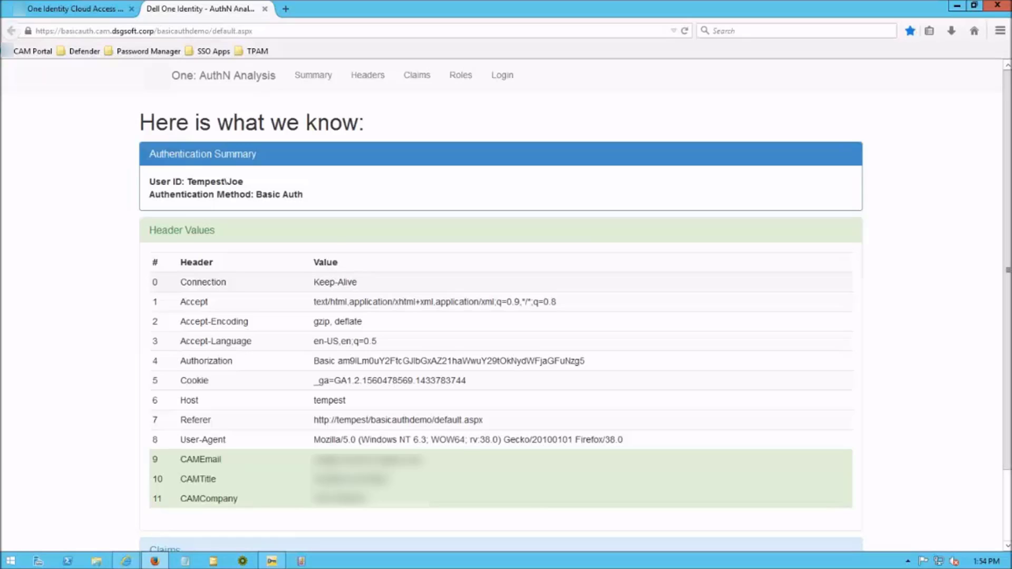
Sign in as the test user from the Win7-Defcon machine's browser, then switch to the CAM v8 server VM
{"action": "mouse_move", "coordinate": [527, 1]}
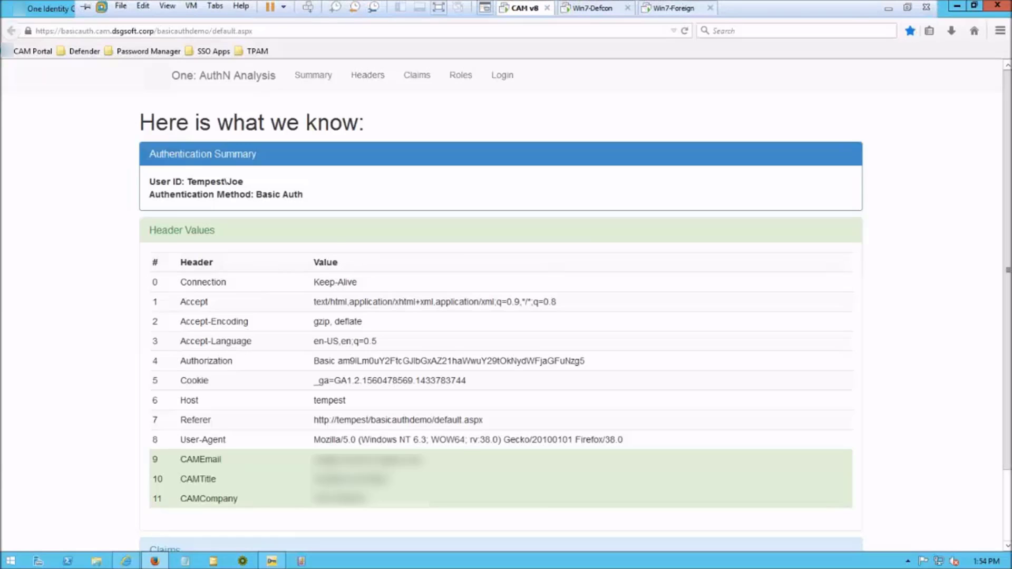
{"action": "left_click", "coordinate": [593, 8]}
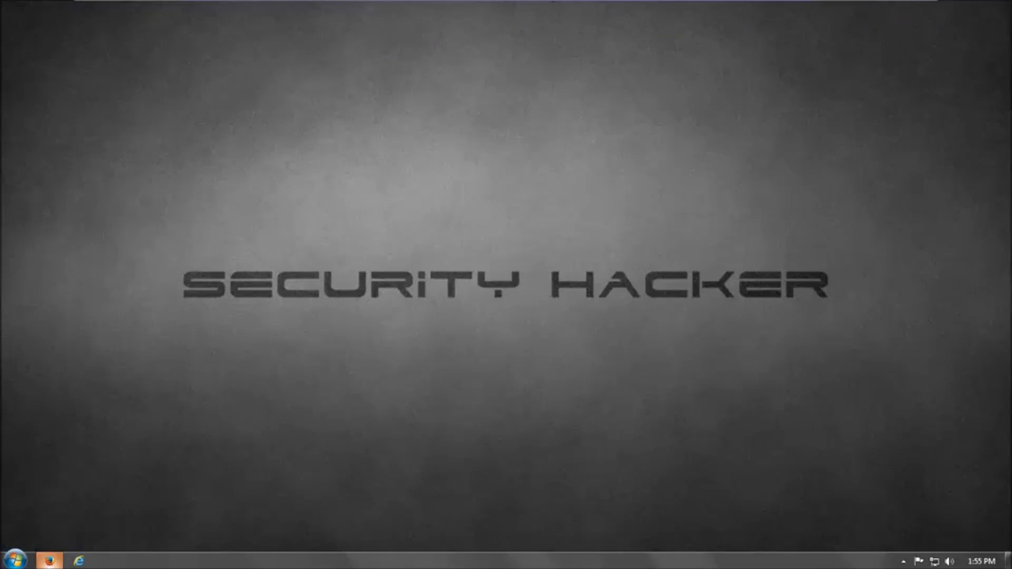
{"action": "left_click", "coordinate": [49, 561]}
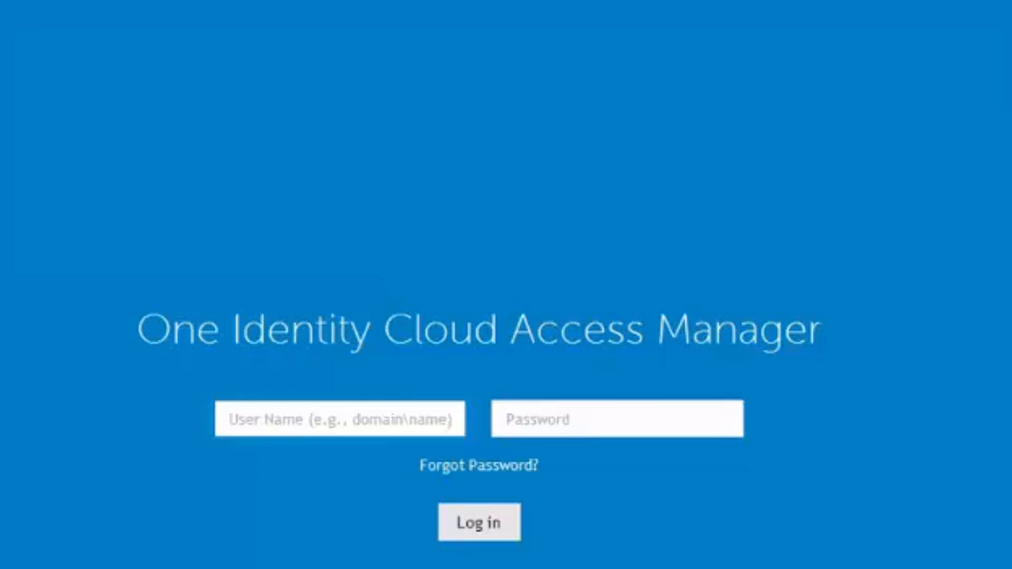
{"action": "type", "text": "joe"}
{"action": "key", "text": "Tab"}
{"action": "type", "text": "*********"}
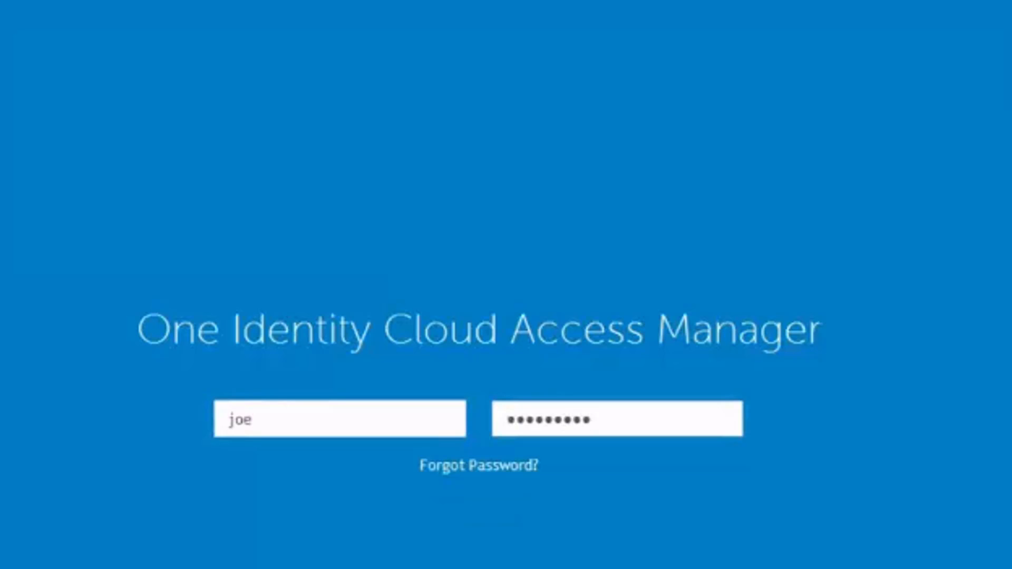
{"action": "key", "text": "Return"}
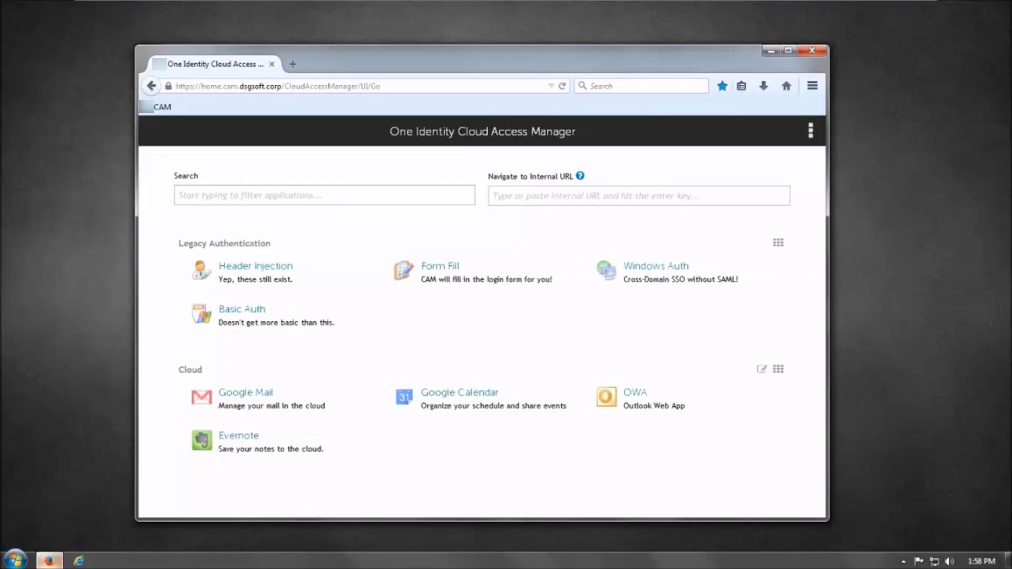
{"action": "mouse_move", "coordinate": [519, 5]}
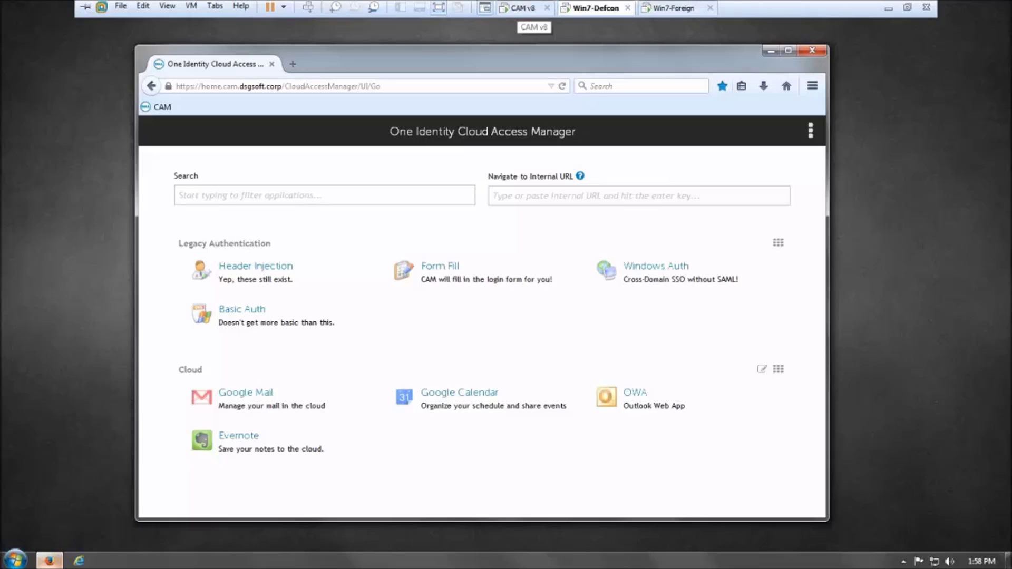
{"action": "left_click", "coordinate": [519, 8]}
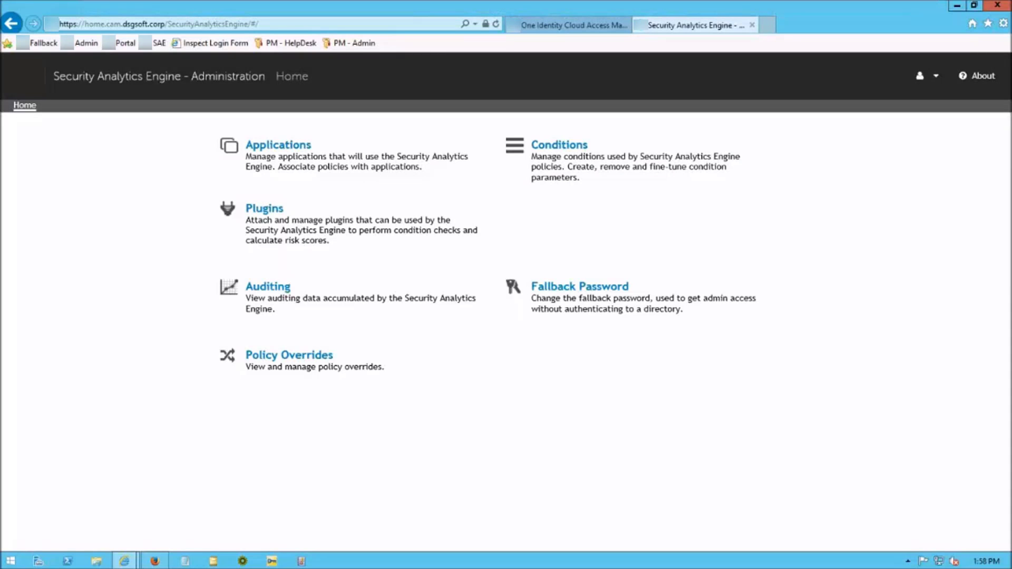
Open the Cloud Access Manager application's Sample policy and switch it to Preview Mode
{"action": "left_click", "coordinate": [279, 144]}
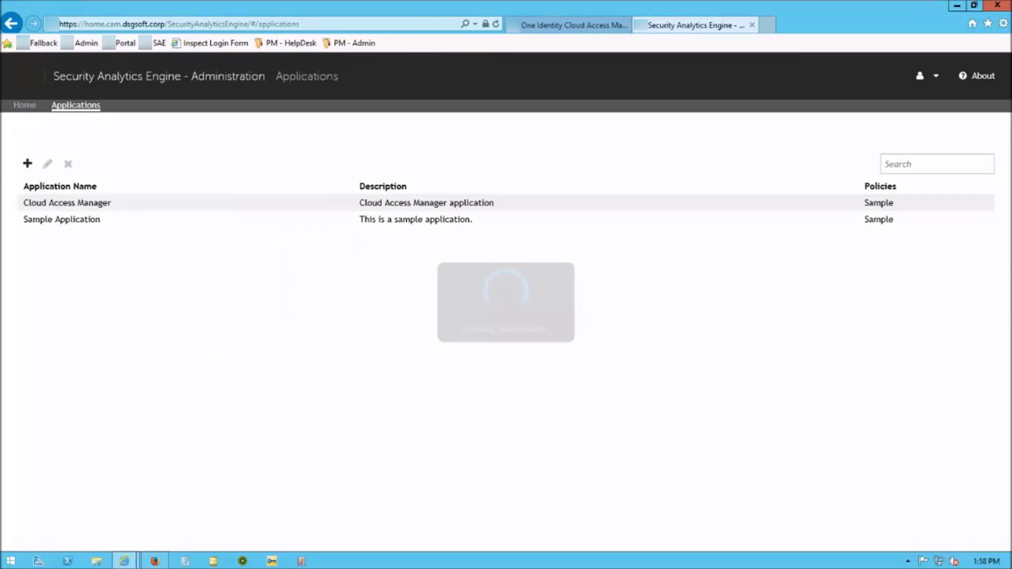
{"action": "left_click", "coordinate": [67, 203]}
{"action": "left_click", "coordinate": [48, 164]}
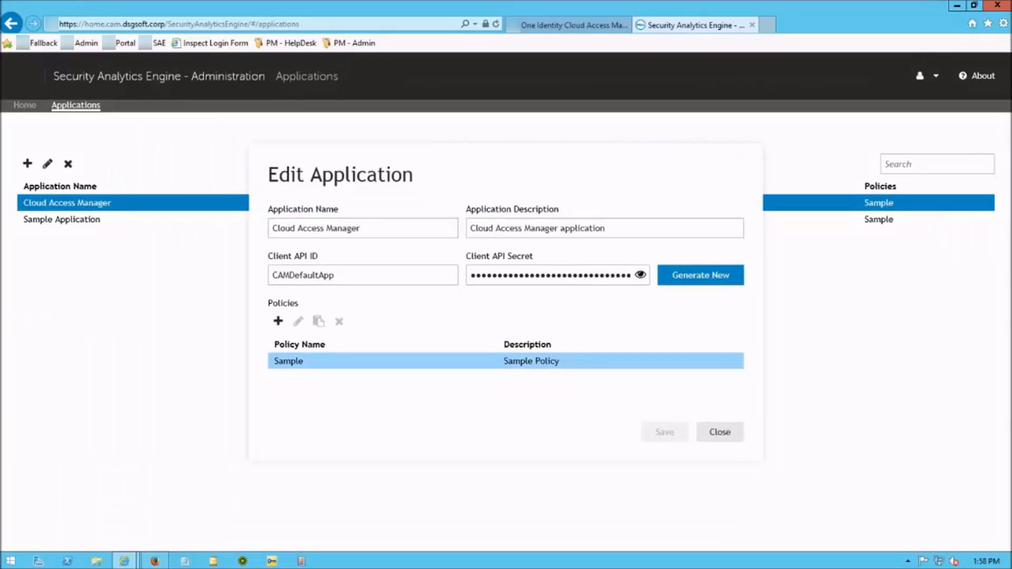
{"action": "left_click", "coordinate": [288, 361]}
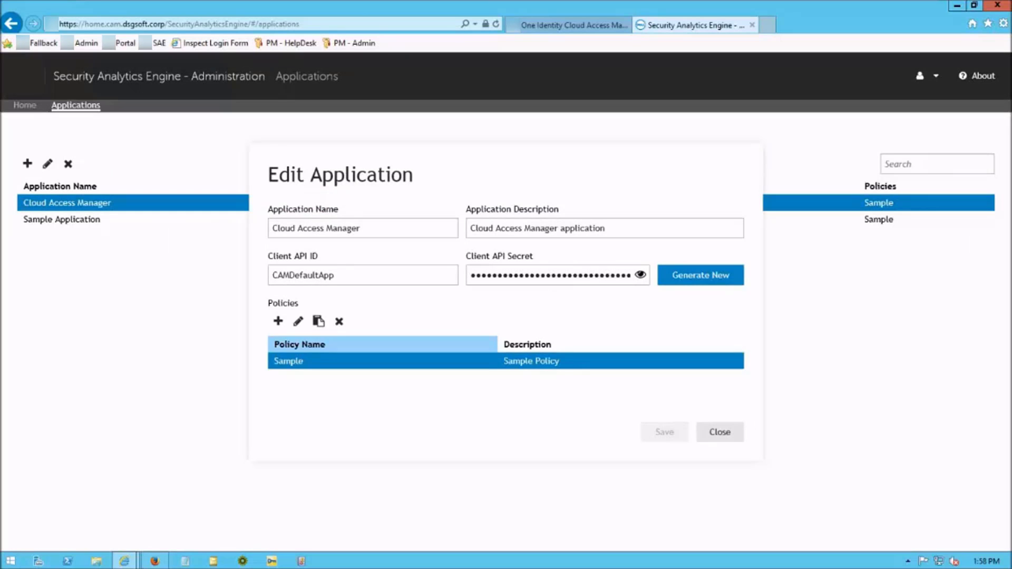
{"action": "left_click", "coordinate": [298, 321]}
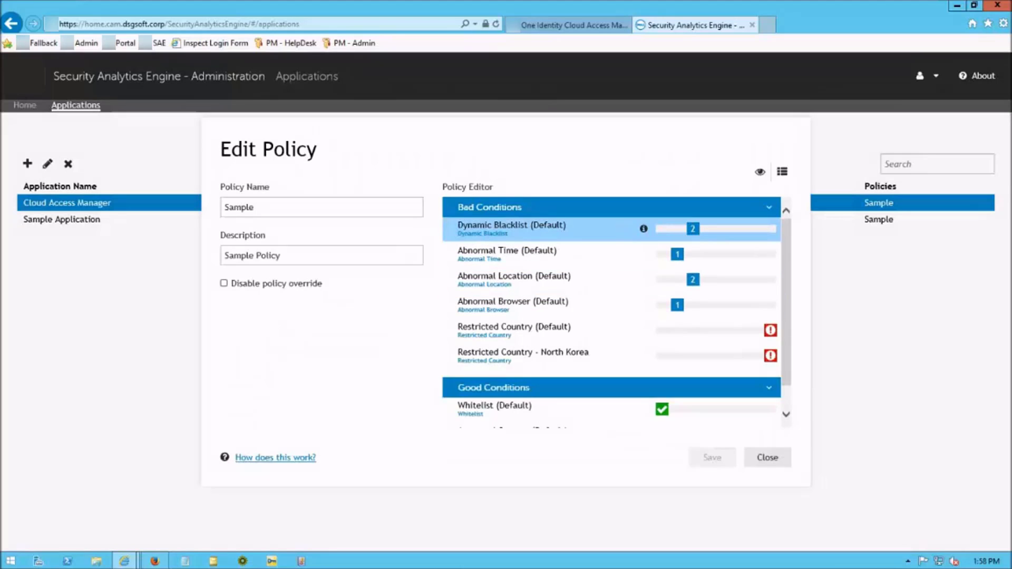
{"action": "mouse_move", "coordinate": [693, 229]}
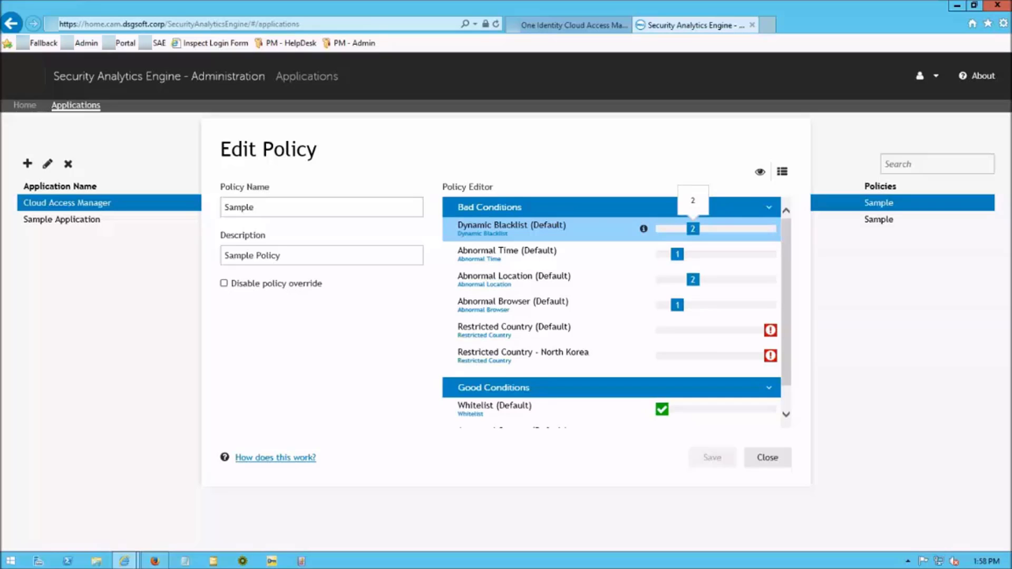
{"action": "left_click", "coordinate": [760, 172]}
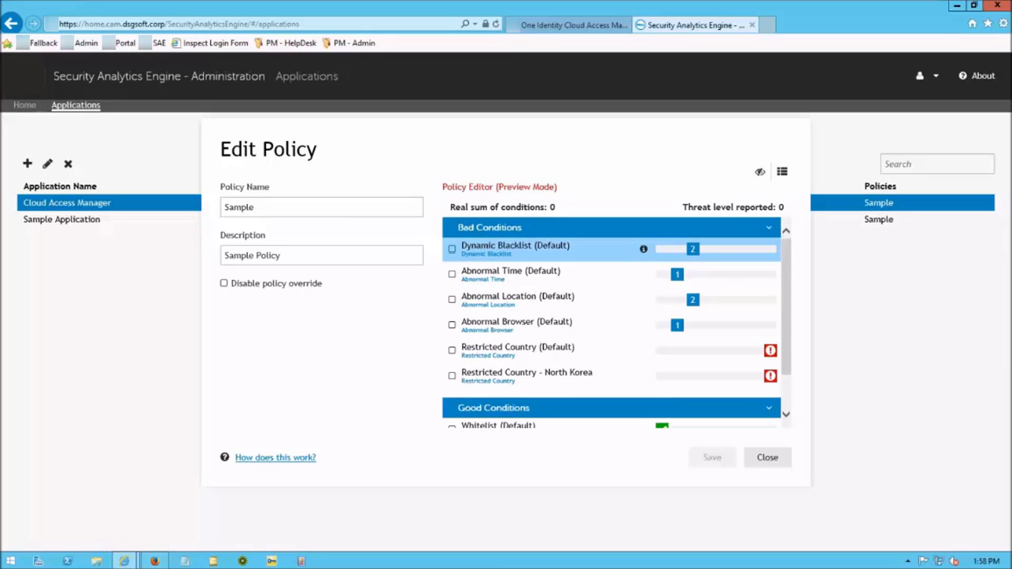
Preview condition sums by ticking Dynamic Blacklist, Abnormal Location and Abnormal Browser, then clearing them
{"action": "left_click", "coordinate": [451, 249]}
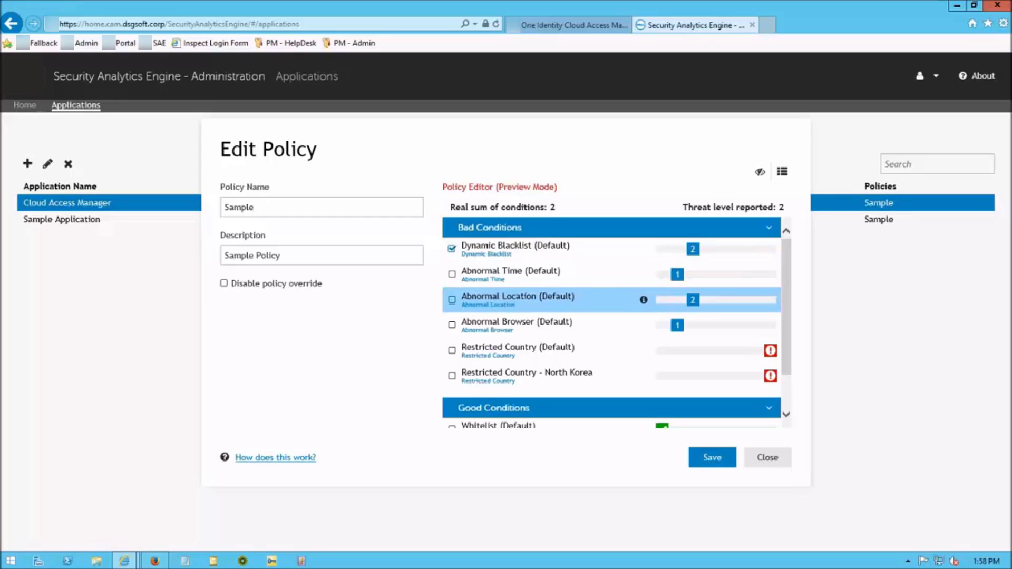
{"action": "left_click", "coordinate": [451, 299]}
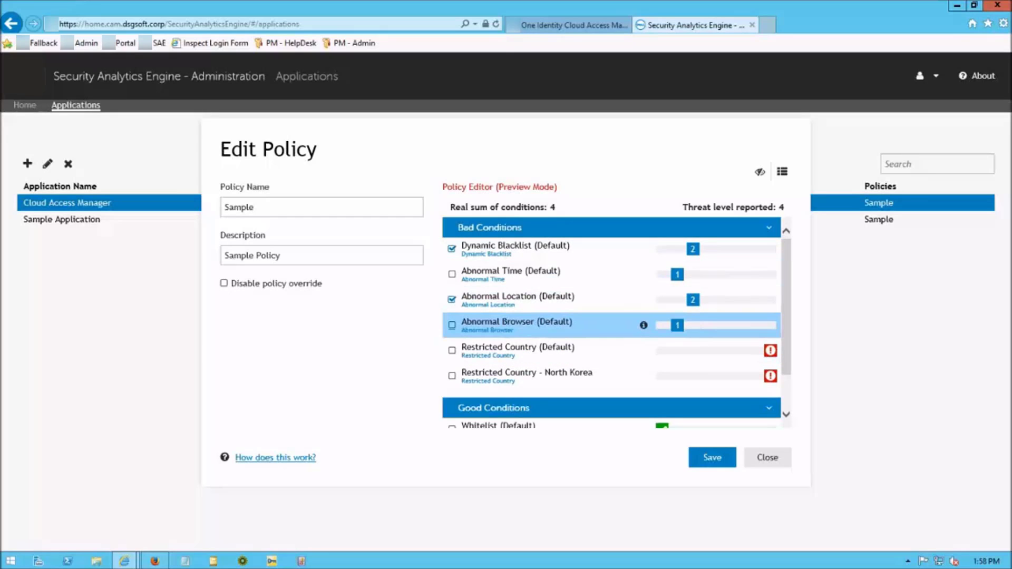
{"action": "left_click", "coordinate": [452, 325]}
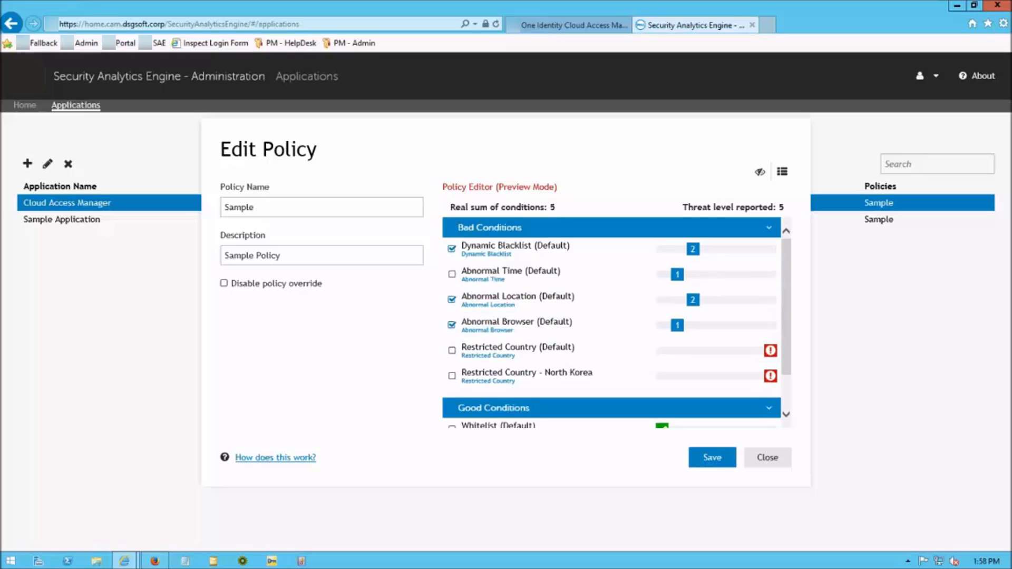
{"action": "left_click", "coordinate": [451, 299]}
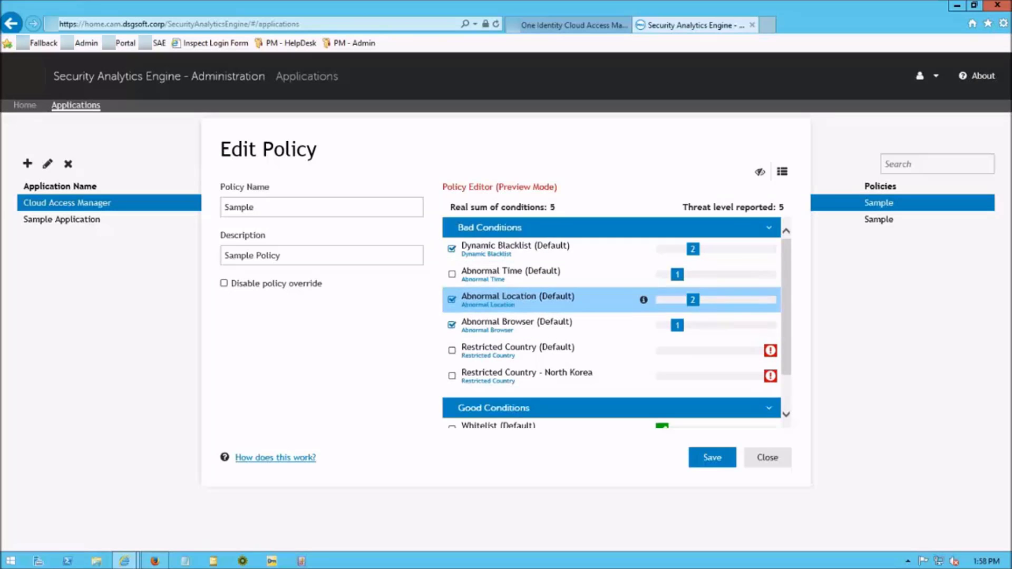
{"action": "left_click", "coordinate": [452, 325]}
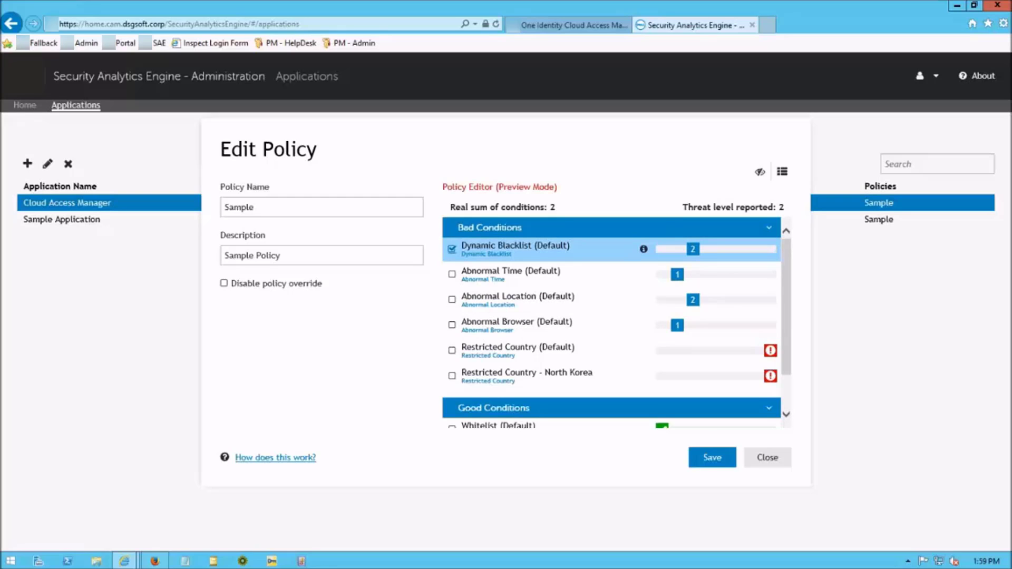
{"action": "left_click", "coordinate": [452, 249]}
Set the Dynamic Blacklist weight to 4, save the policy and application, and return to Win7-Defcon
{"action": "left_click_drag", "start_coordinate": [693, 250], "coordinate": [724, 250]}
{"action": "mouse_move", "coordinate": [692, 300]}
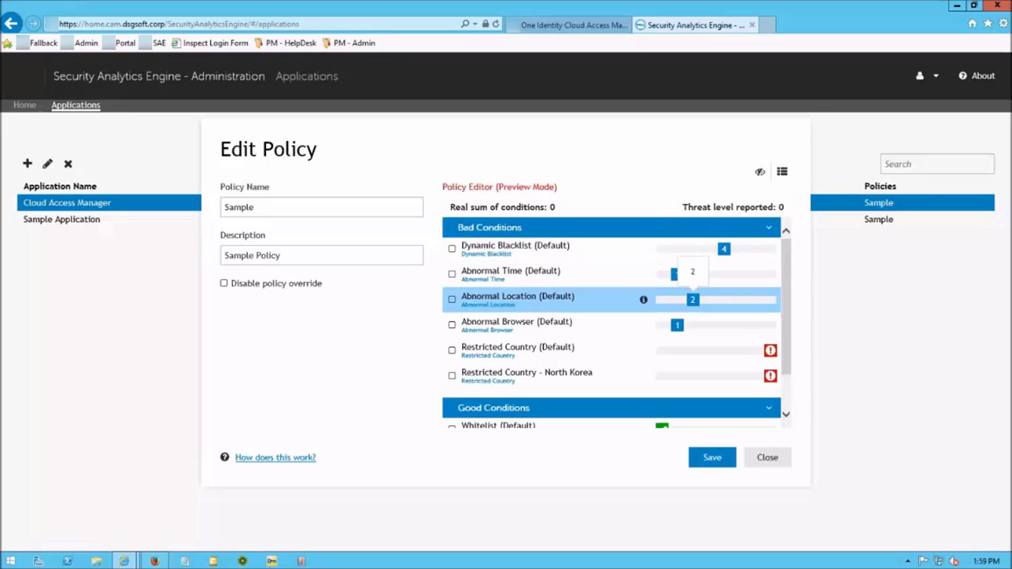
{"action": "left_click", "coordinate": [712, 457]}
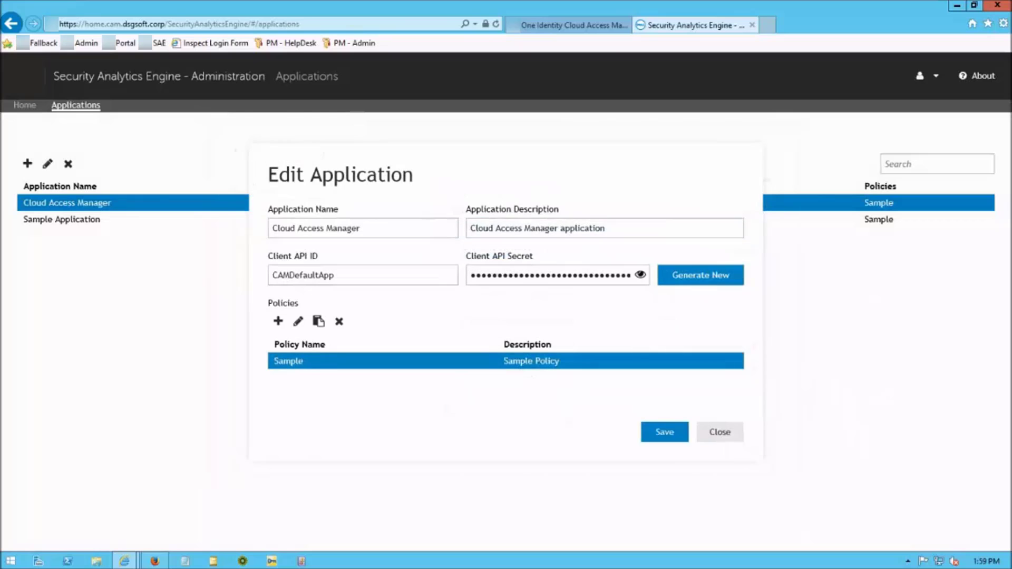
{"action": "left_click", "coordinate": [664, 432]}
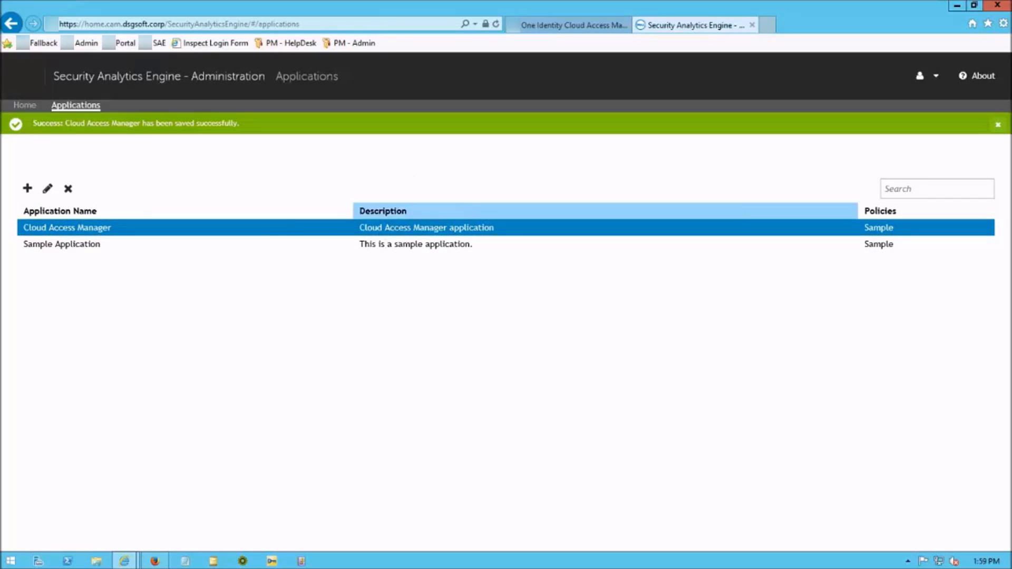
{"action": "left_click", "coordinate": [595, 8]}
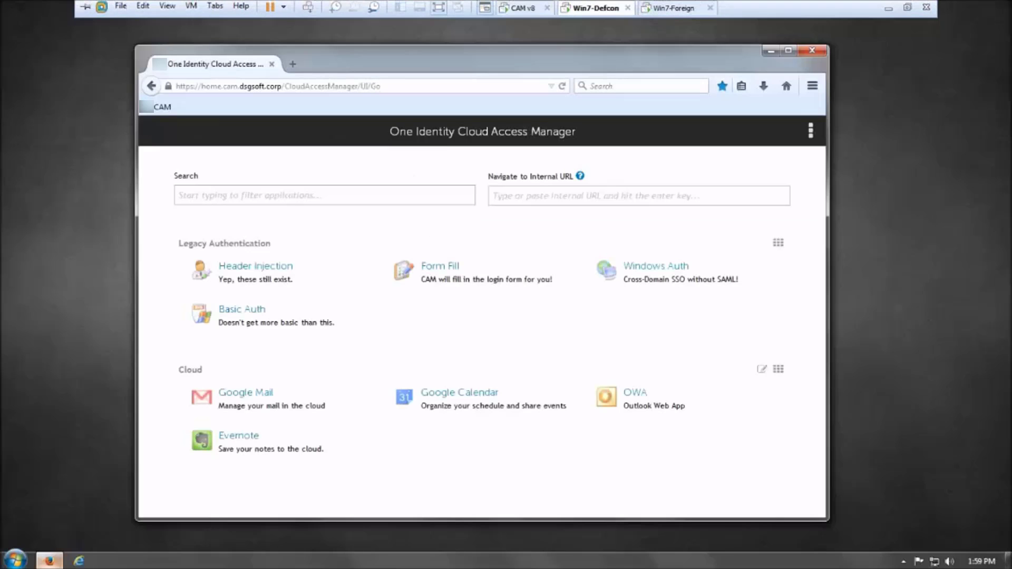
Restart Firefox and log in with the test user's username and password
{"action": "left_click", "coordinate": [811, 50]}
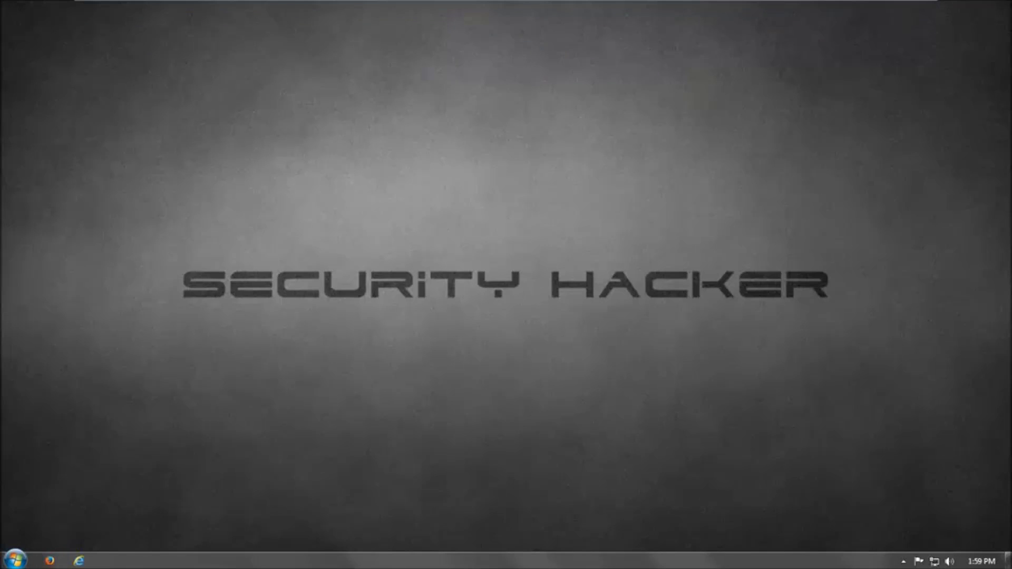
{"action": "left_click", "coordinate": [50, 560]}
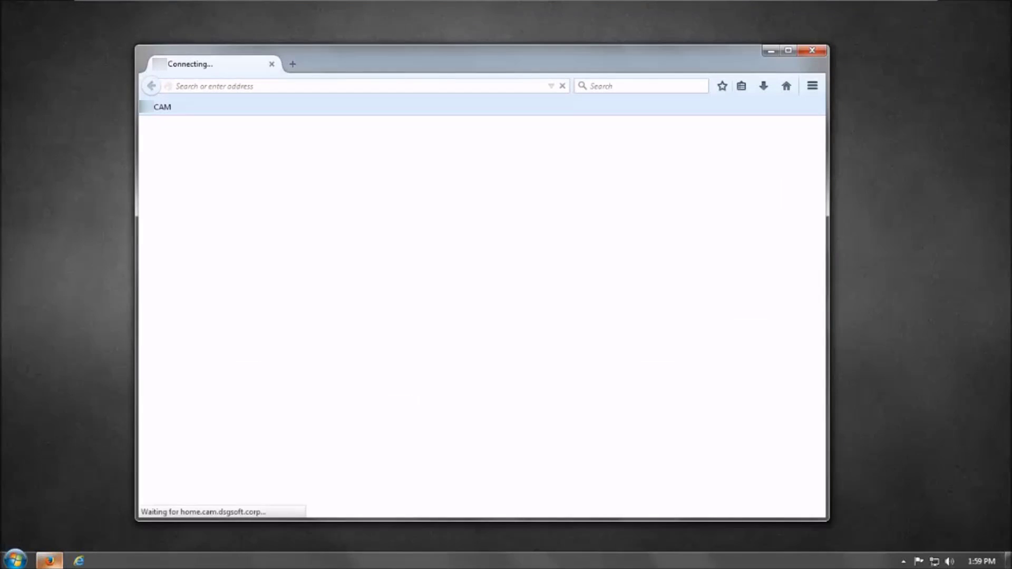
{"action": "type", "text": "joe"}
{"action": "key", "text": "Tab"}
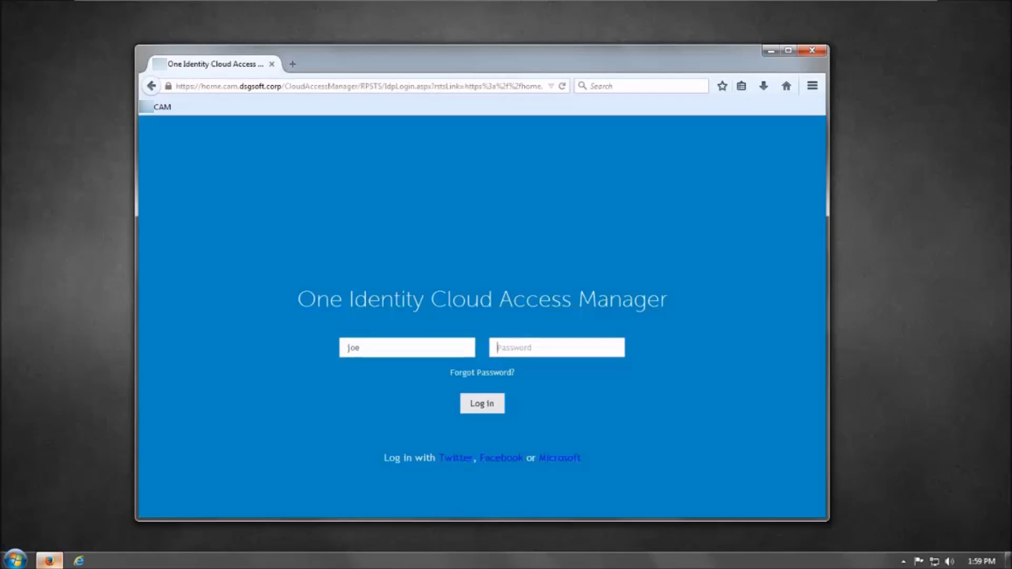
{"action": "type", "text": "••••••••••"}
{"action": "key", "text": "Return"}
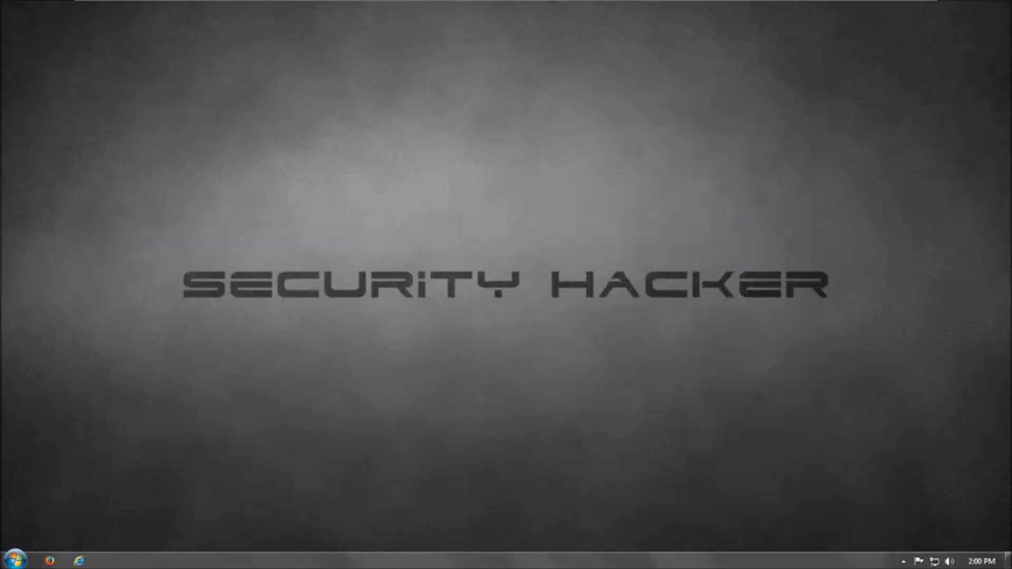
{"action": "mouse_move", "coordinate": [667, 9]}
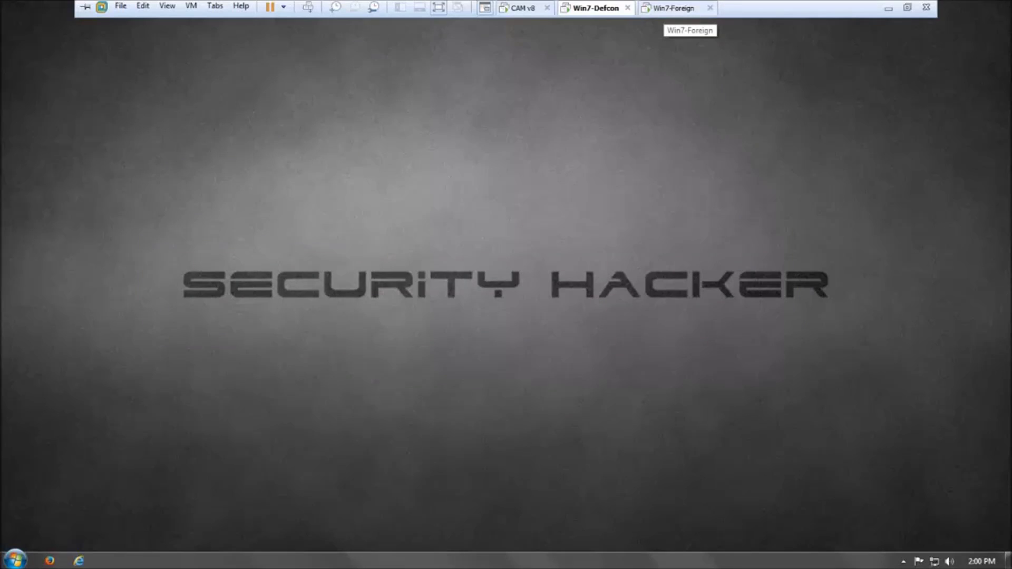
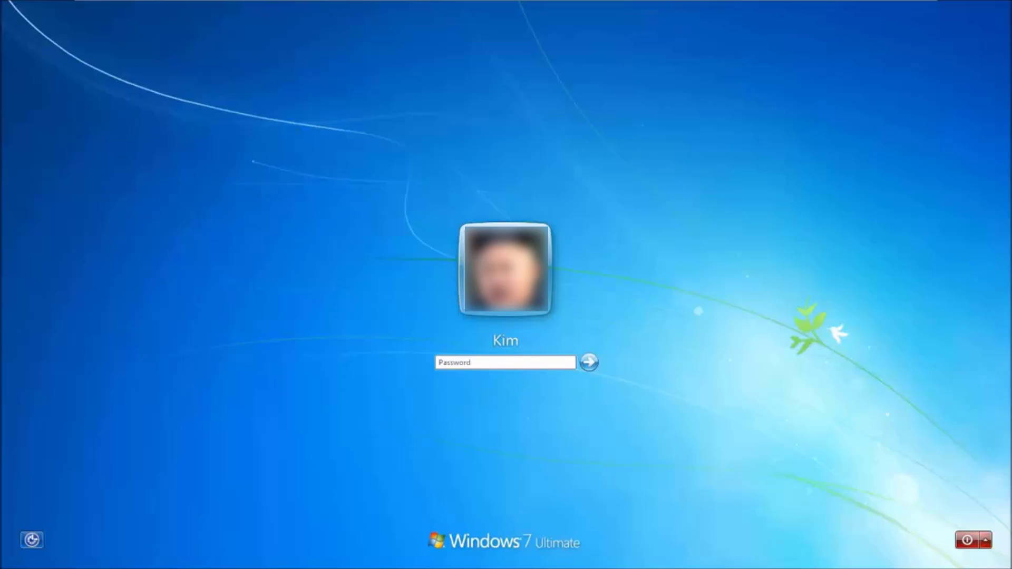
Sign in to Windows on the foreign machine and launch Internet Explorer from All Programs
{"action": "type", "text": "admin123"}
{"action": "key", "text": "Return"}
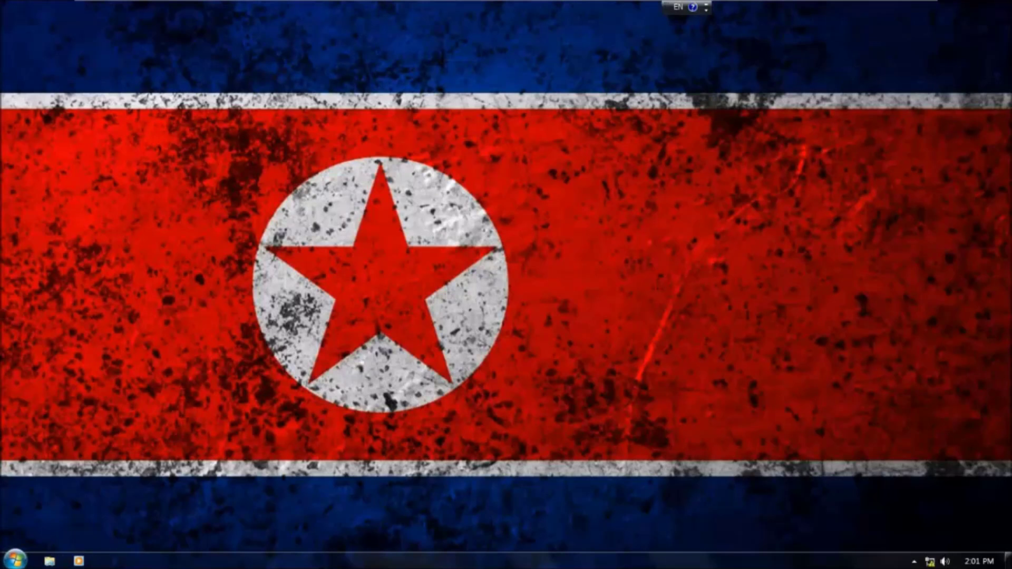
{"action": "left_click", "coordinate": [15, 560]}
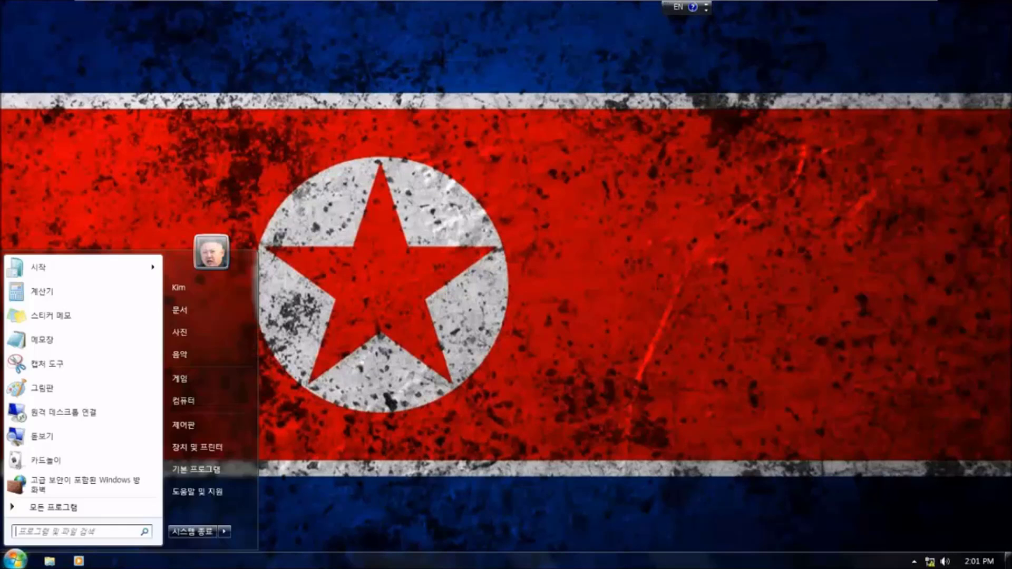
{"action": "left_click", "coordinate": [53, 507]}
{"action": "left_click", "coordinate": [64, 269]}
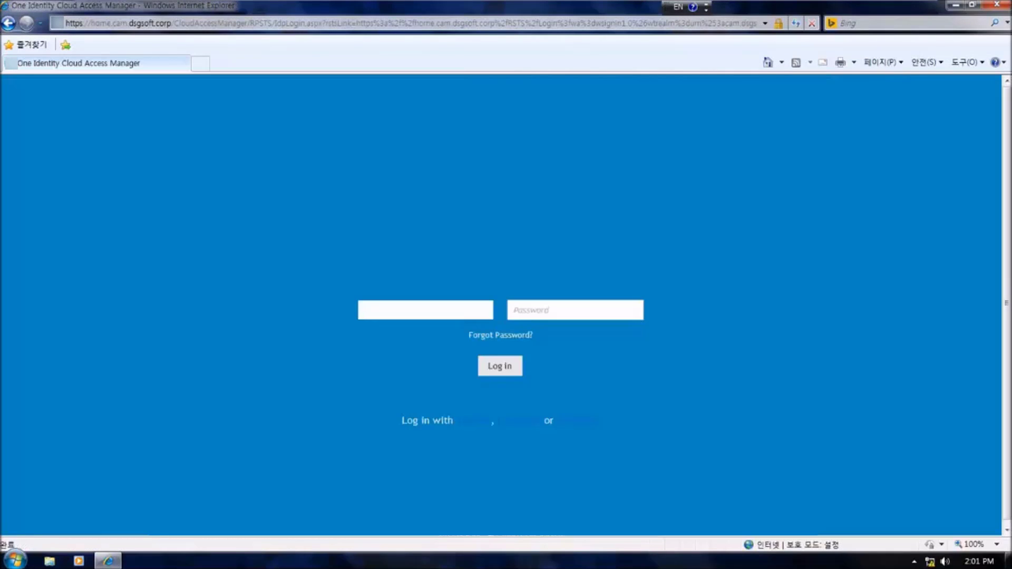
Log in on the CAM page with the test user's username and password
{"action": "type", "text": "joe"}
{"action": "key", "text": "Tab"}
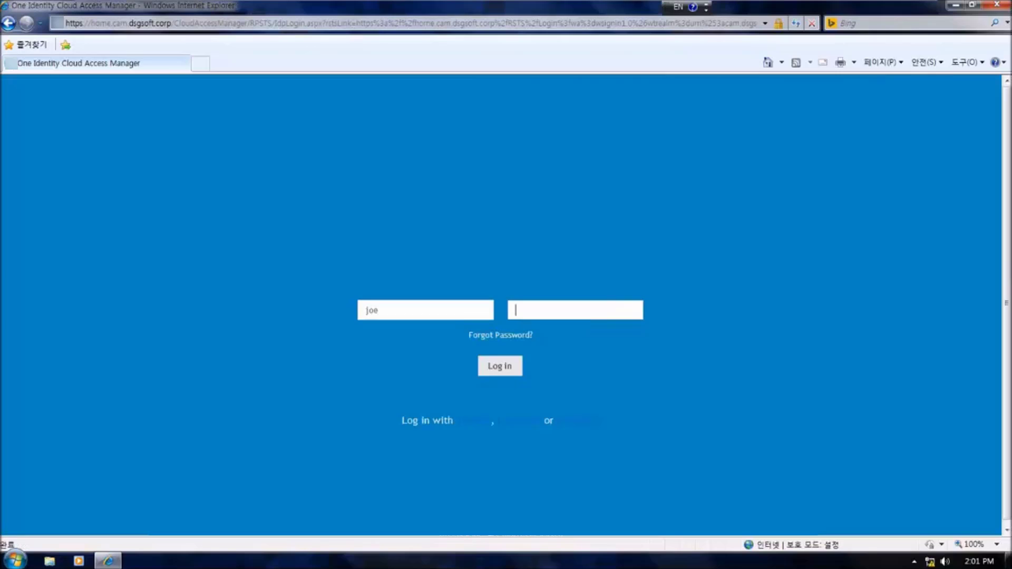
{"action": "type", "text": "•••••••••"}
{"action": "key", "text": "Return"}
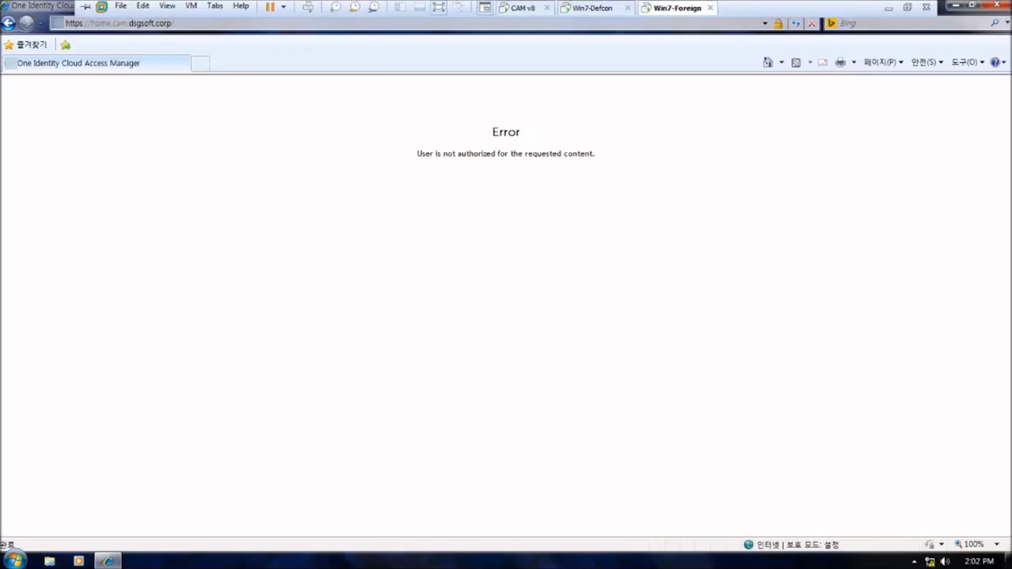
On the CAM VM, open Auditing, expand Details and select the 2:01 PM score-7 login
{"action": "left_click", "coordinate": [520, 7]}
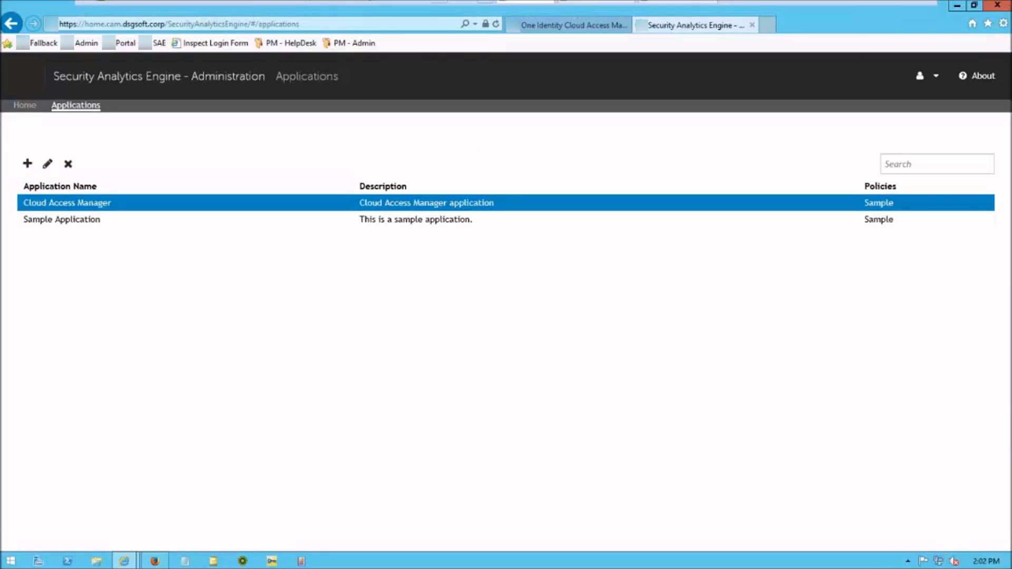
{"action": "left_click", "coordinate": [25, 105]}
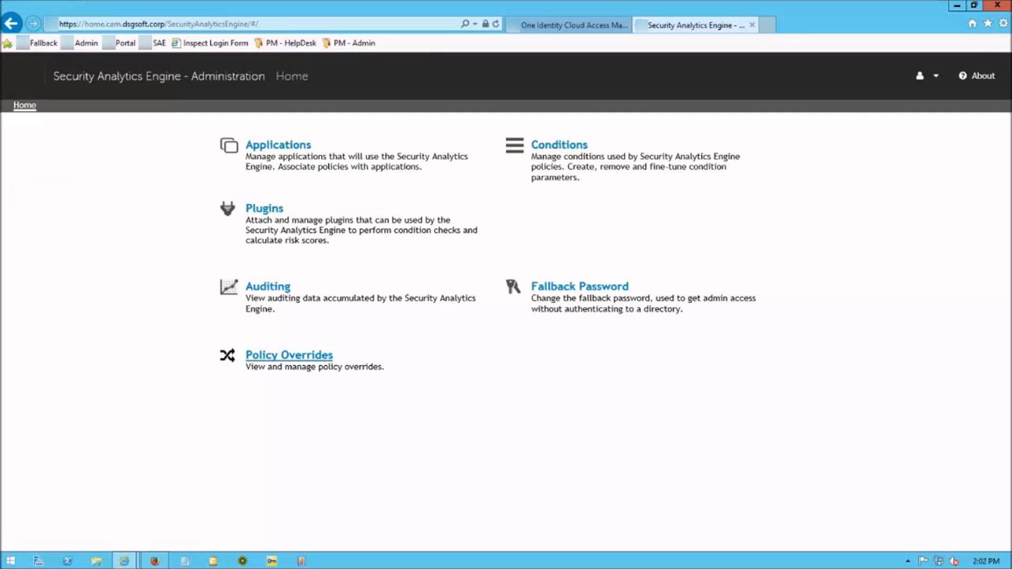
{"action": "left_click", "coordinate": [268, 286]}
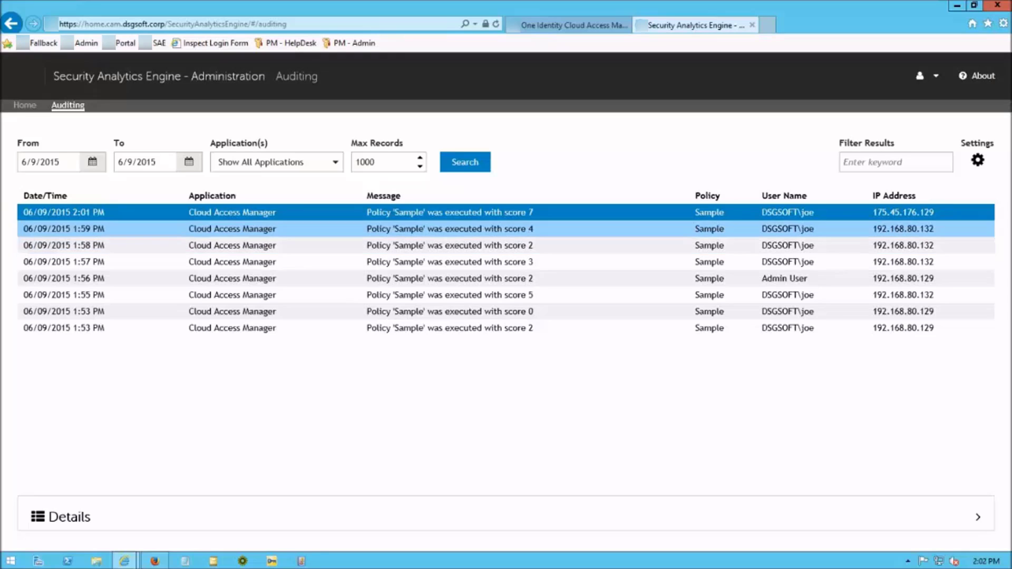
{"action": "left_click", "coordinate": [449, 213]}
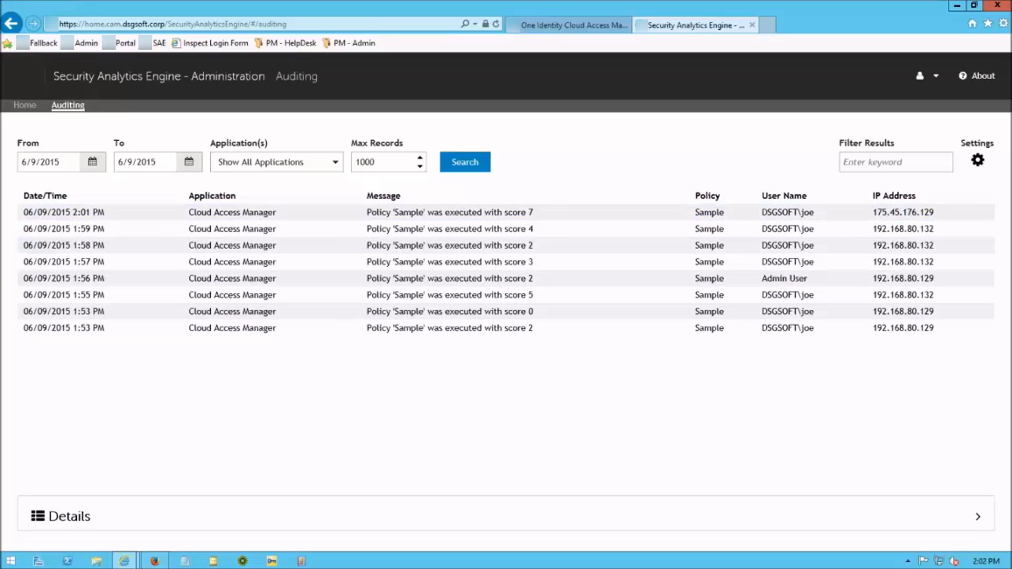
{"action": "left_click", "coordinate": [69, 517]}
{"action": "left_click", "coordinate": [449, 213]}
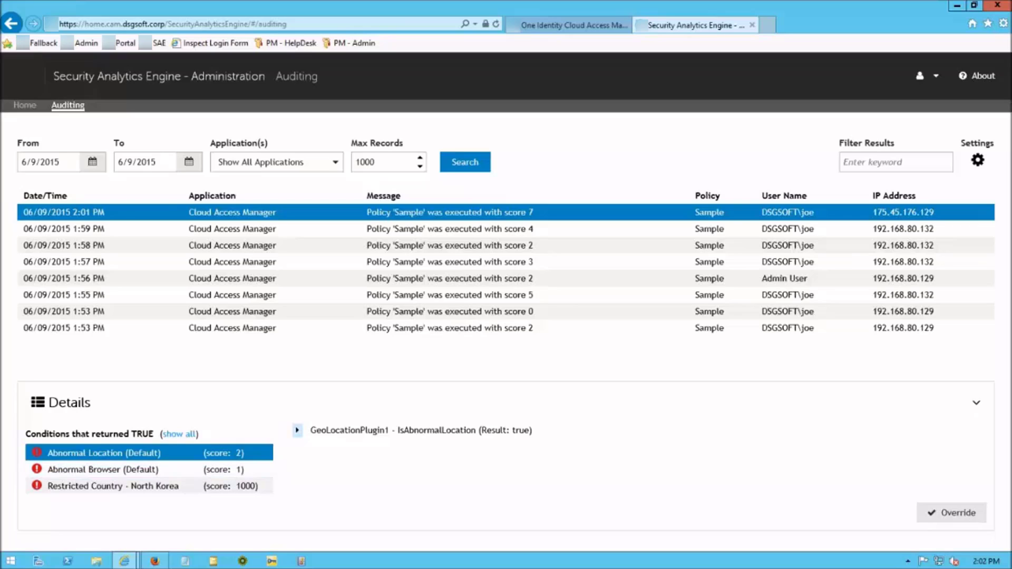
Expand the Abnormal Location GeoLocationPlugin1 result's parameters and details
{"action": "left_click", "coordinate": [297, 430]}
{"action": "left_click", "coordinate": [316, 444]}
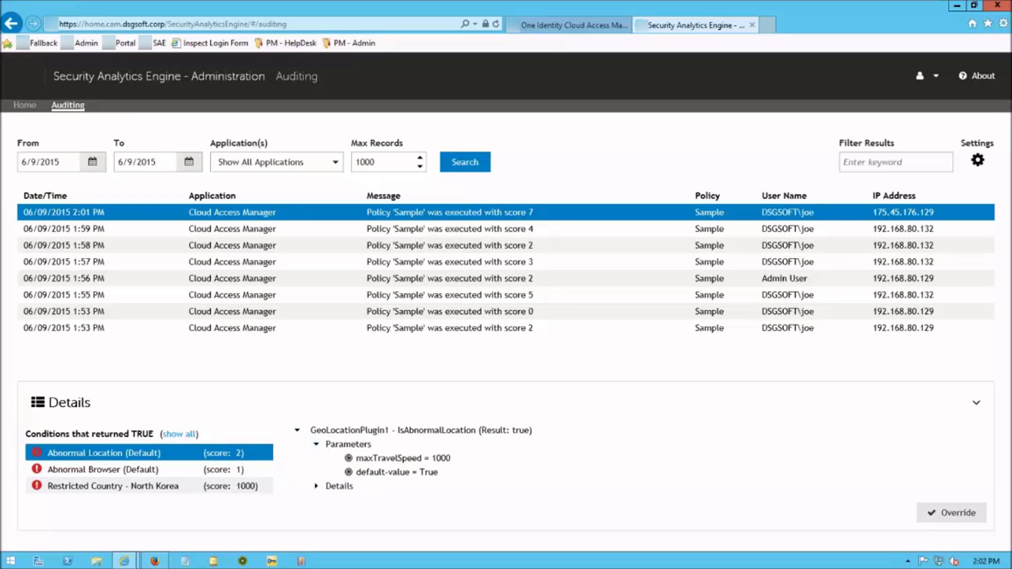
{"action": "left_click", "coordinate": [316, 486]}
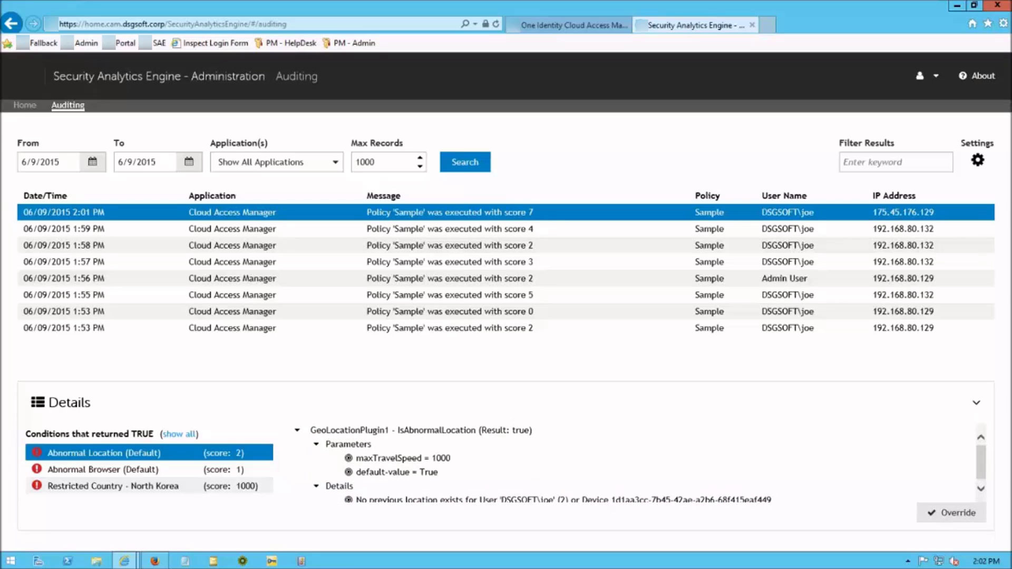
{"action": "left_click", "coordinate": [316, 444]}
Review the Abnormal Browser IsUnknownBrowser findings, then select Restricted Country - North Korea
{"action": "left_click", "coordinate": [103, 469]}
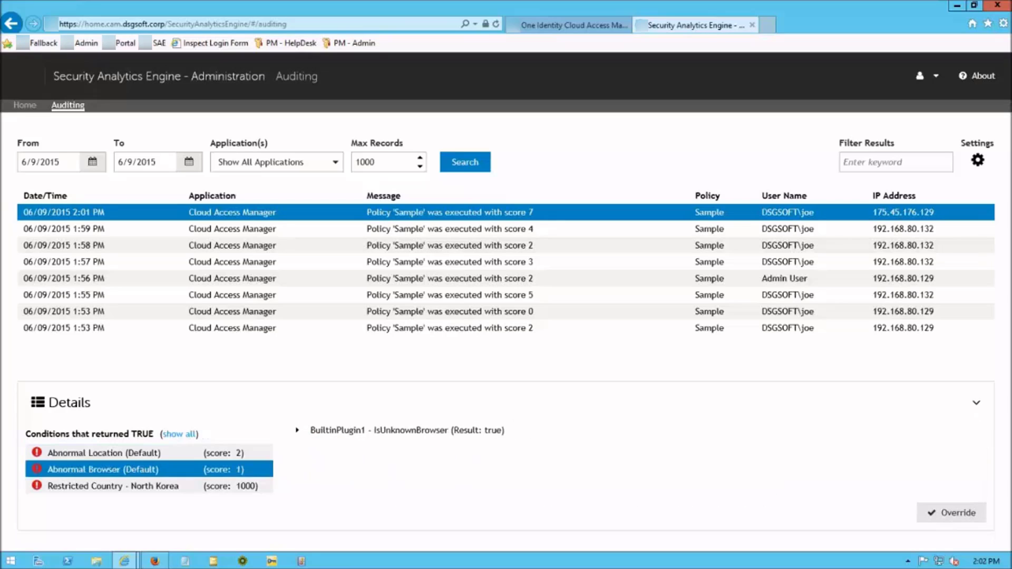
{"action": "left_click", "coordinate": [297, 431]}
{"action": "left_click", "coordinate": [316, 444]}
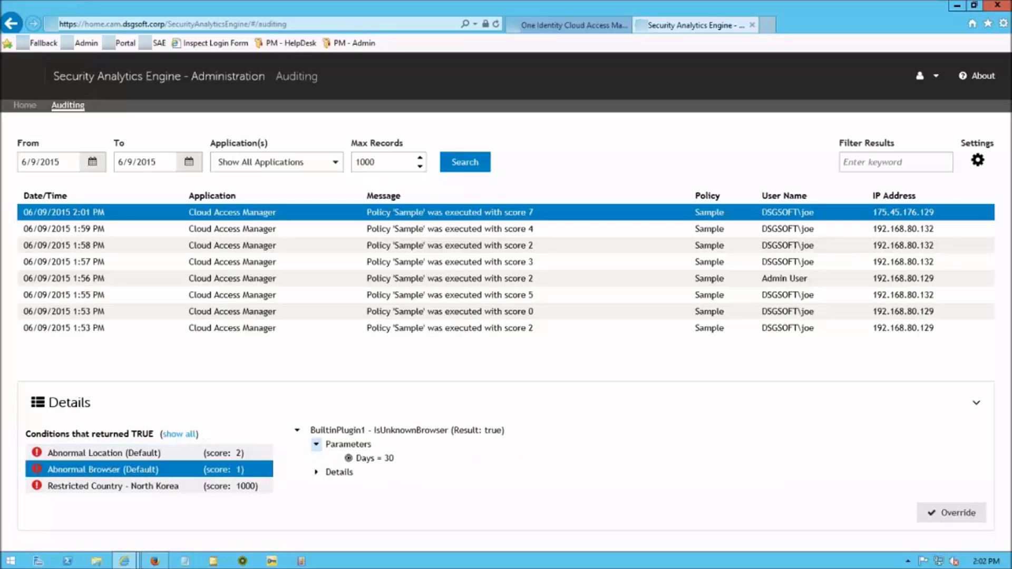
{"action": "left_click", "coordinate": [316, 472]}
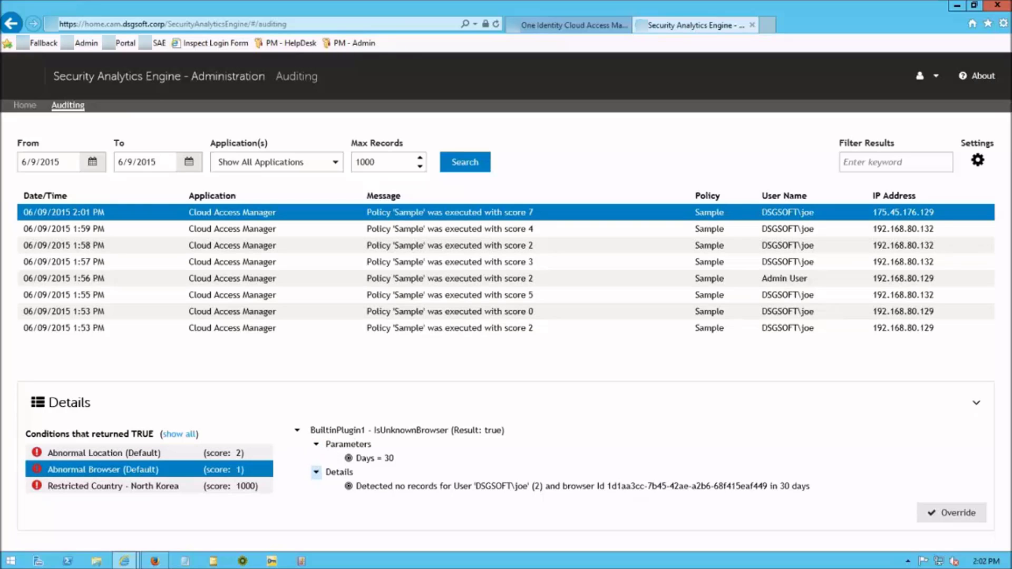
{"action": "left_click", "coordinate": [316, 471]}
{"action": "left_click", "coordinate": [297, 430]}
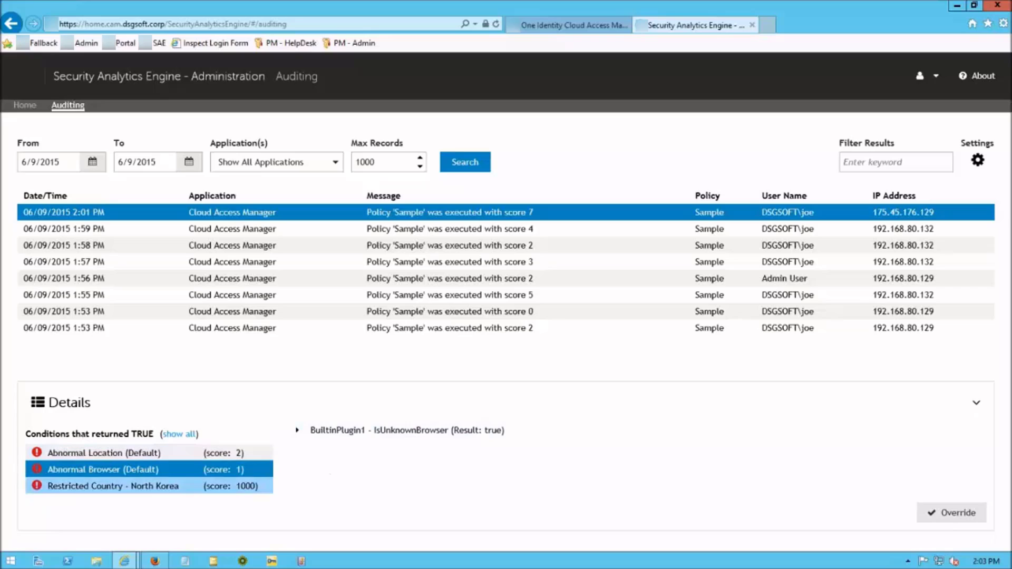
{"action": "left_click", "coordinate": [150, 486]}
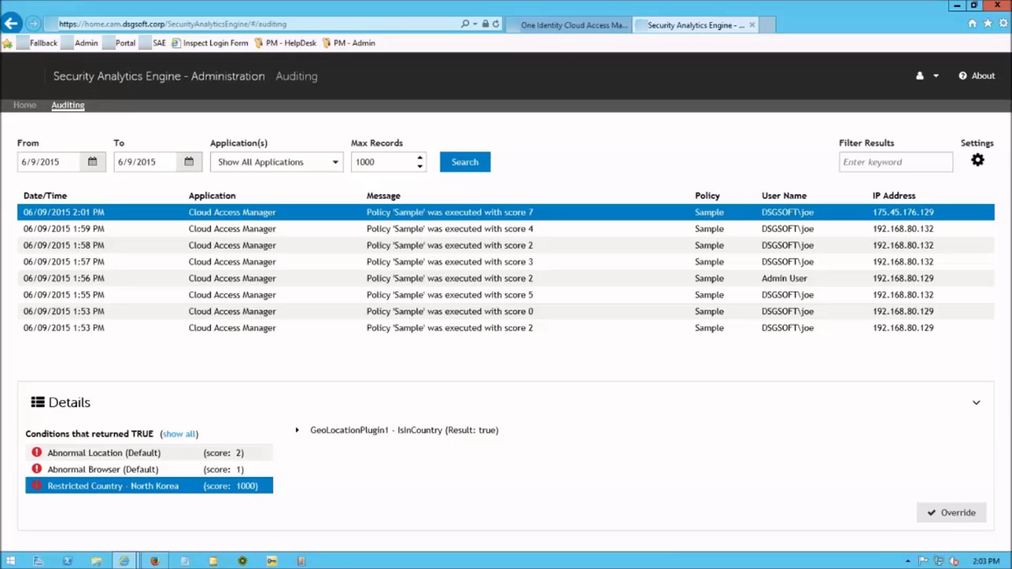
Save an override with the prefilled user, any browser and address, expiring 6/10/2015
{"action": "left_click", "coordinate": [952, 512]}
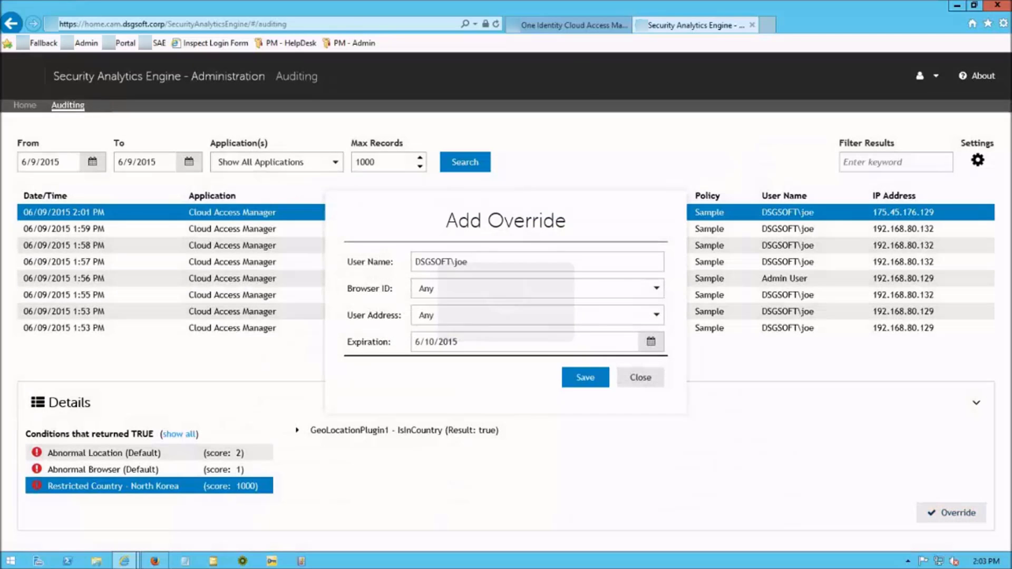
{"action": "left_click", "coordinate": [585, 377]}
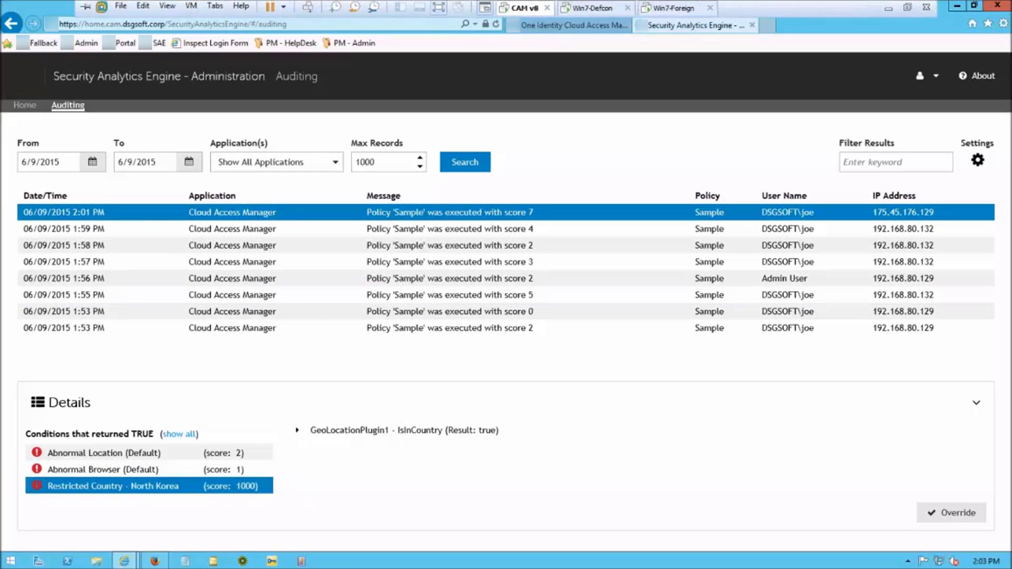
{"action": "left_click", "coordinate": [676, 8]}
Close the error page and relaunch Internet Explorer from the Start menu
{"action": "left_click", "coordinate": [996, 4]}
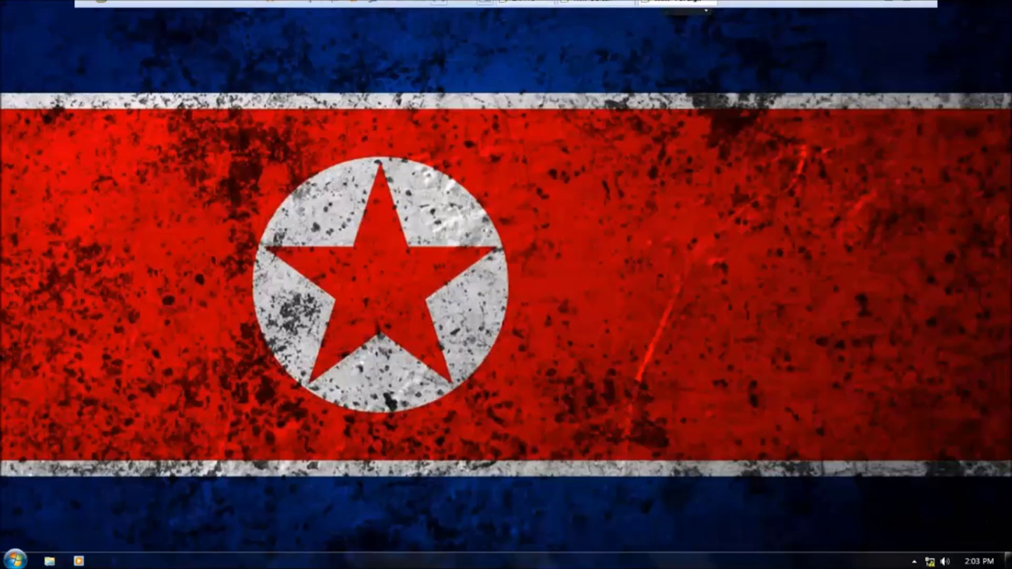
{"action": "left_click", "coordinate": [14, 560]}
{"action": "left_click", "coordinate": [54, 507]}
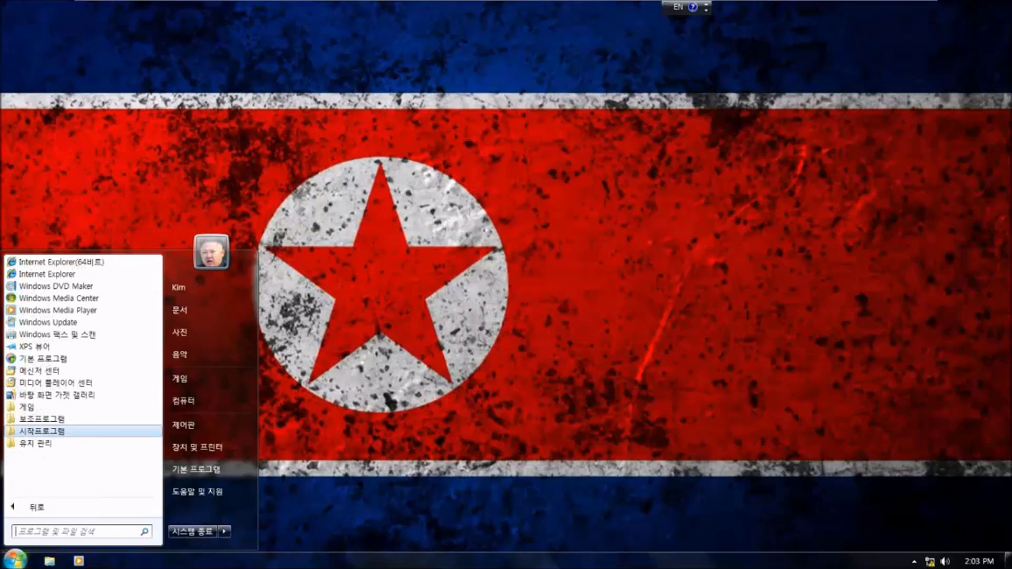
{"action": "left_click", "coordinate": [54, 507]}
{"action": "left_click", "coordinate": [58, 268]}
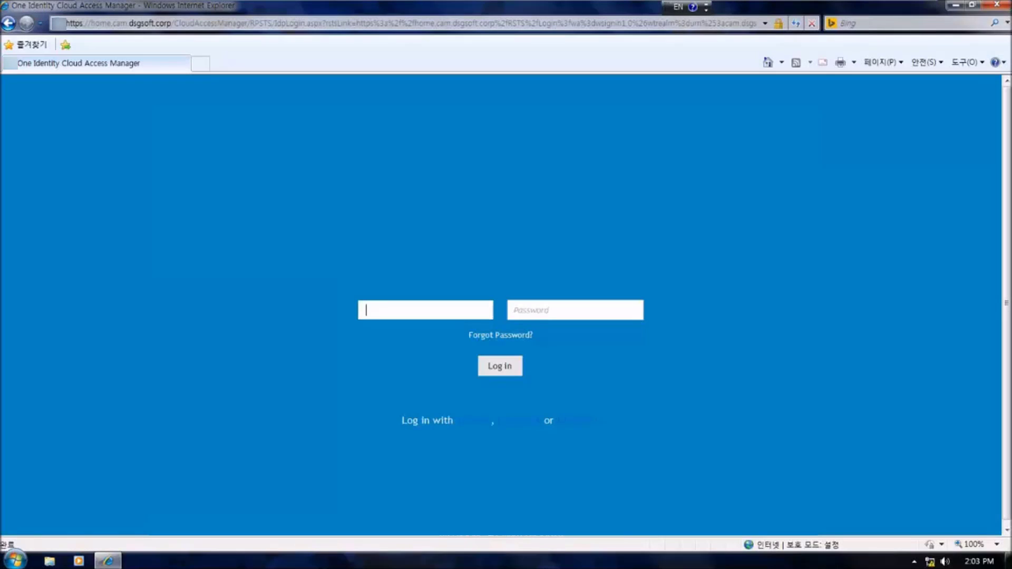
Log in to CAM again with the test user's username and password
{"action": "type", "text": "joe"}
{"action": "key", "text": "Tab"}
{"action": "type", "text": "•••••••••"}
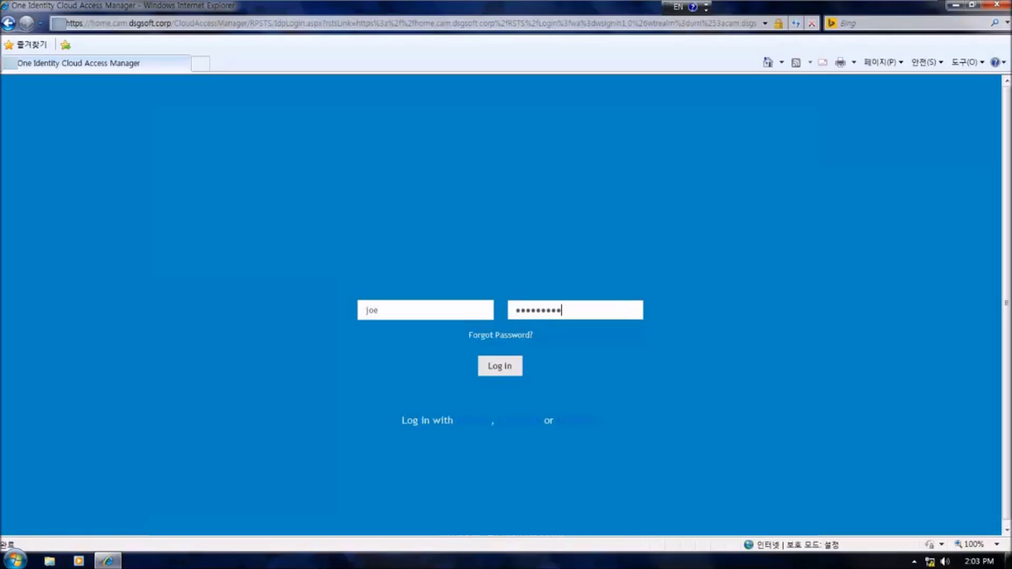
{"action": "key", "text": "Return"}
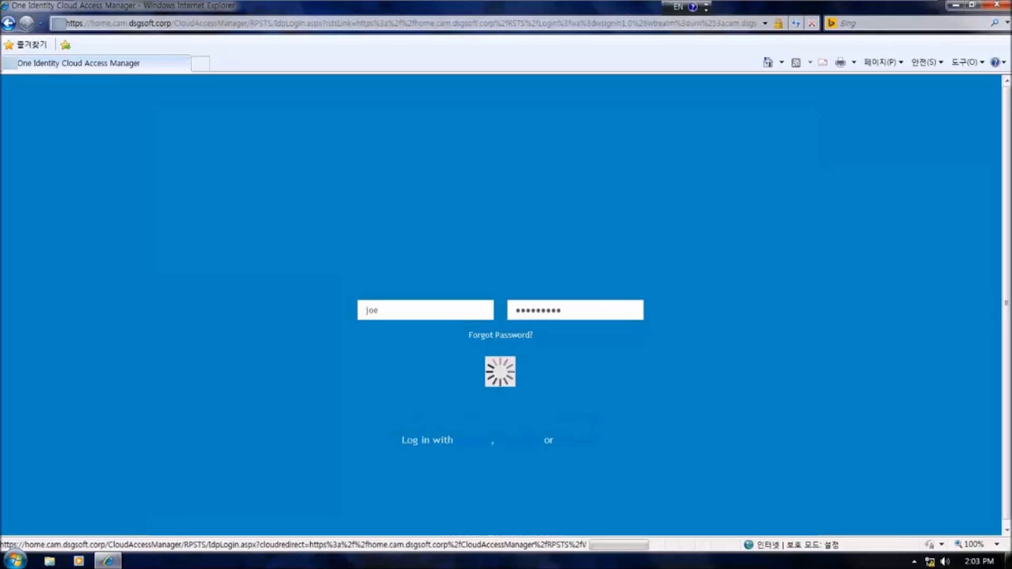